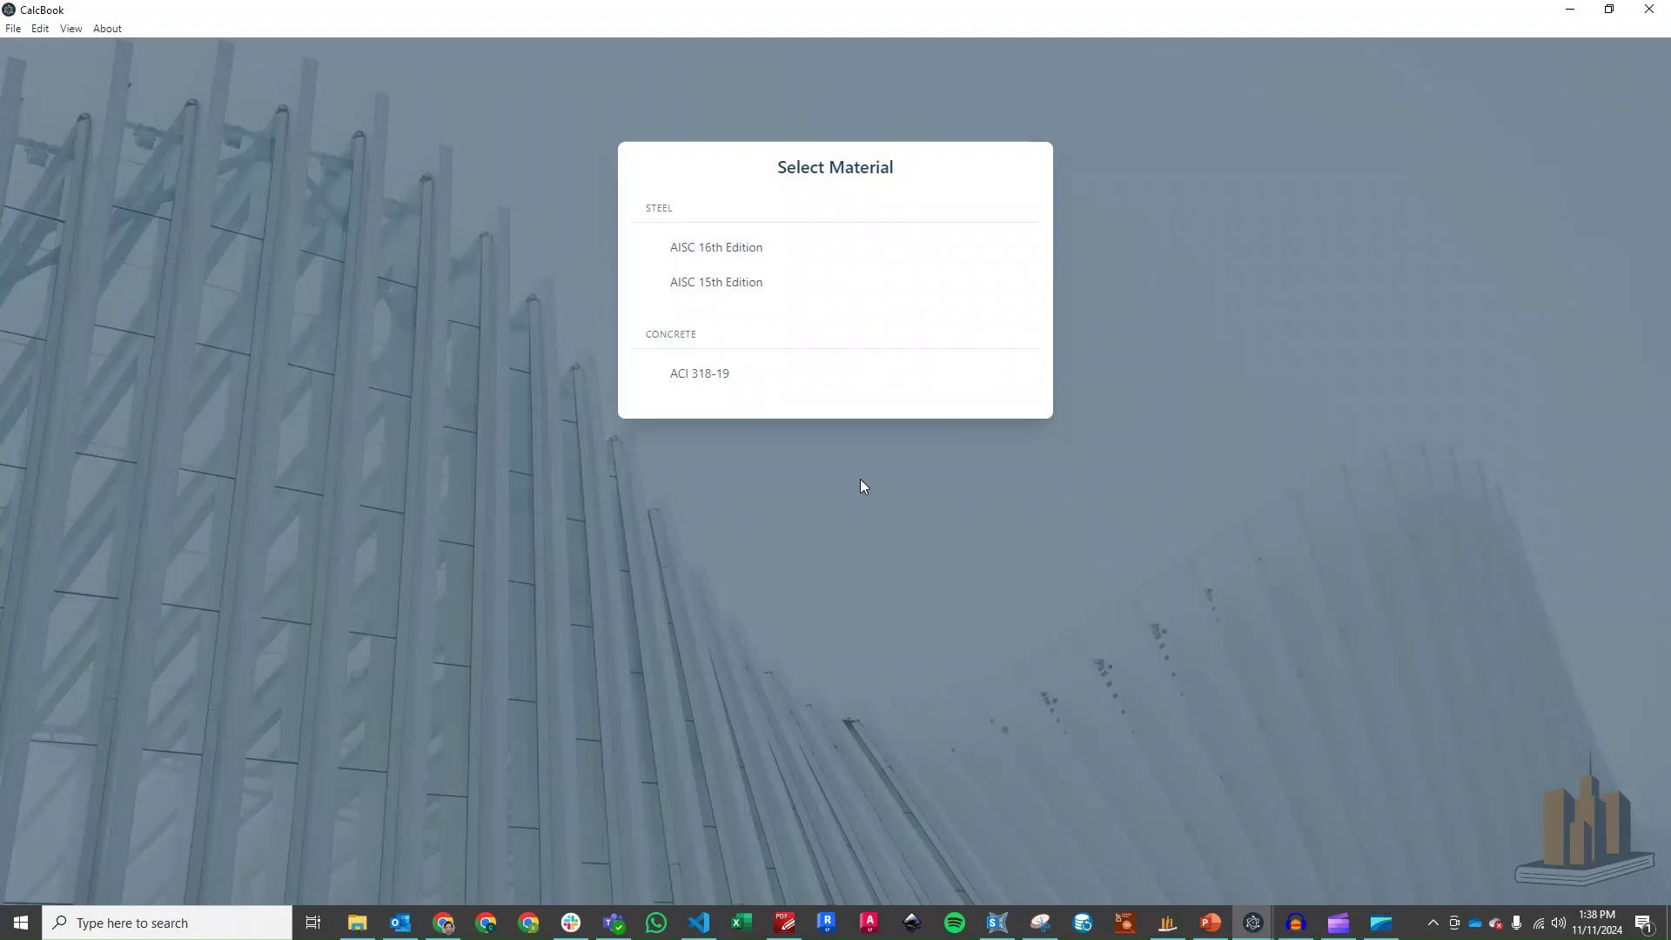
Start an AISC 15th Edition steel connection design with Flanges with Concentrated Forces and Panel-Zone Shear checks.
left_click(796, 284)
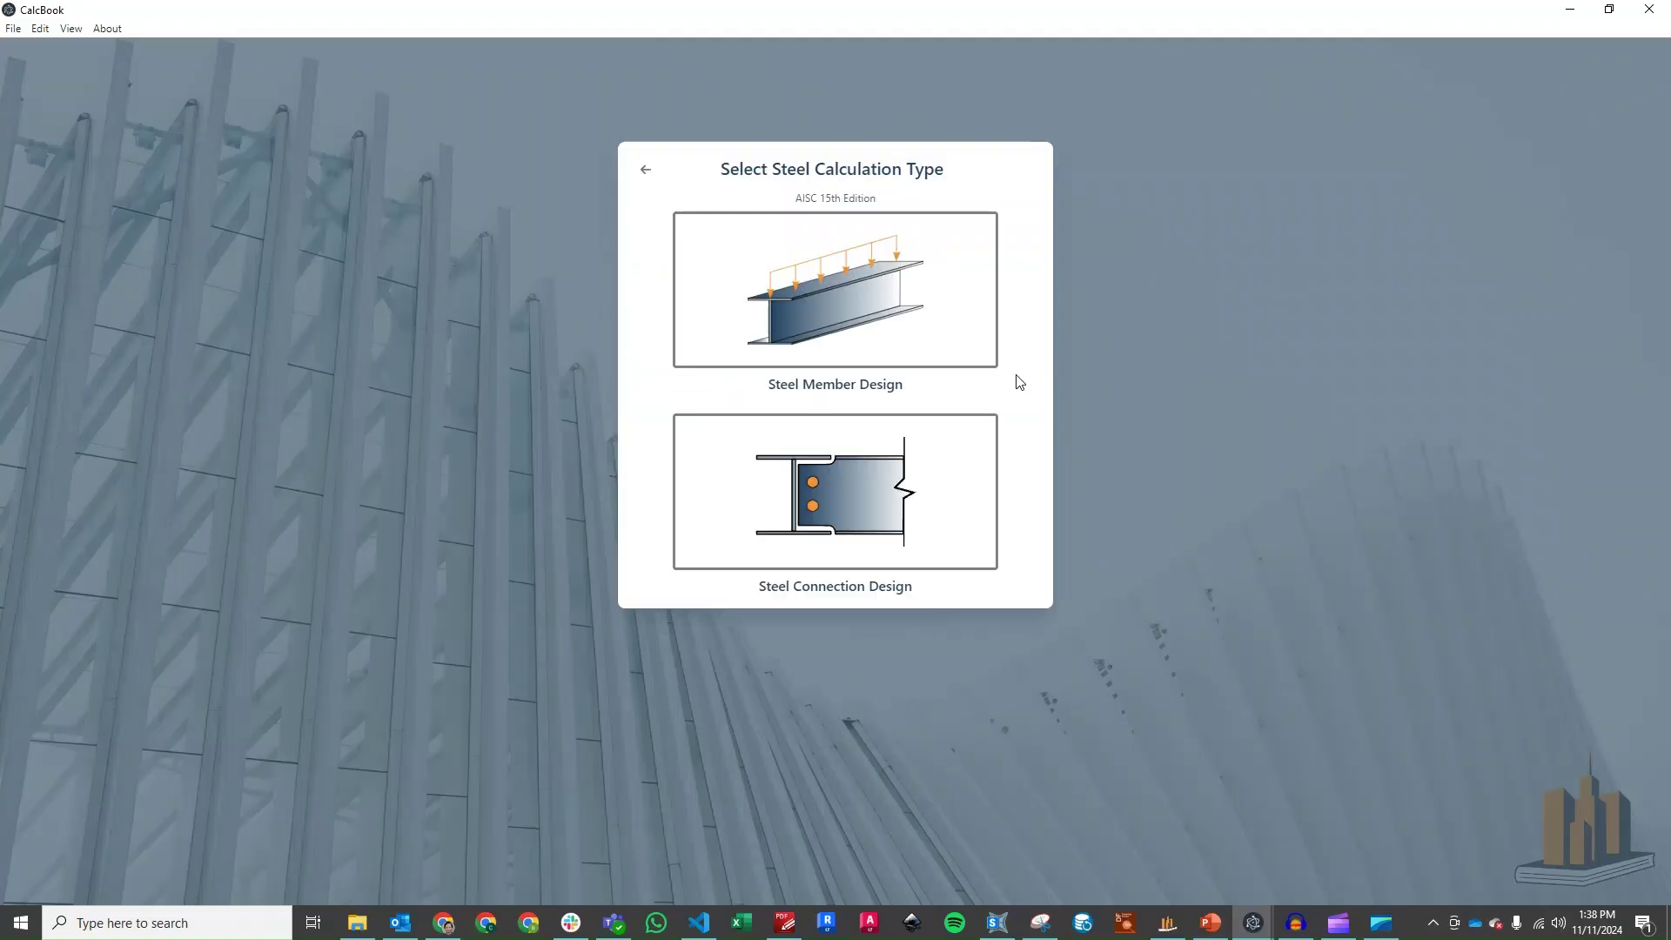
left_click(807, 524)
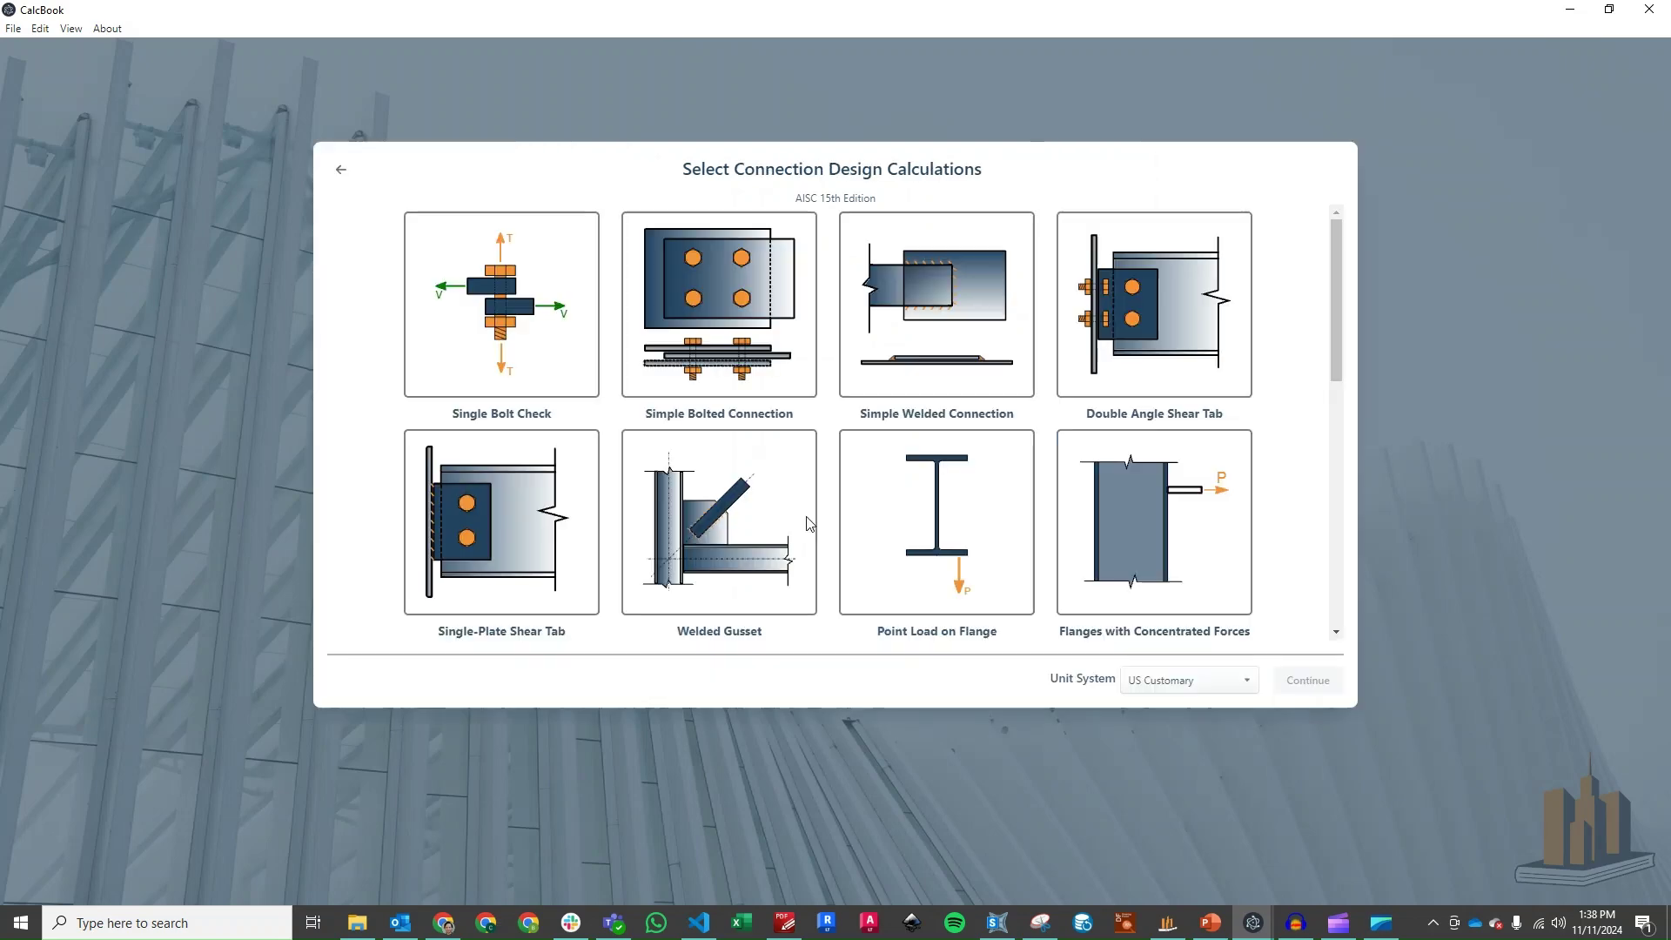
scroll(1234, 441, "down", 1)
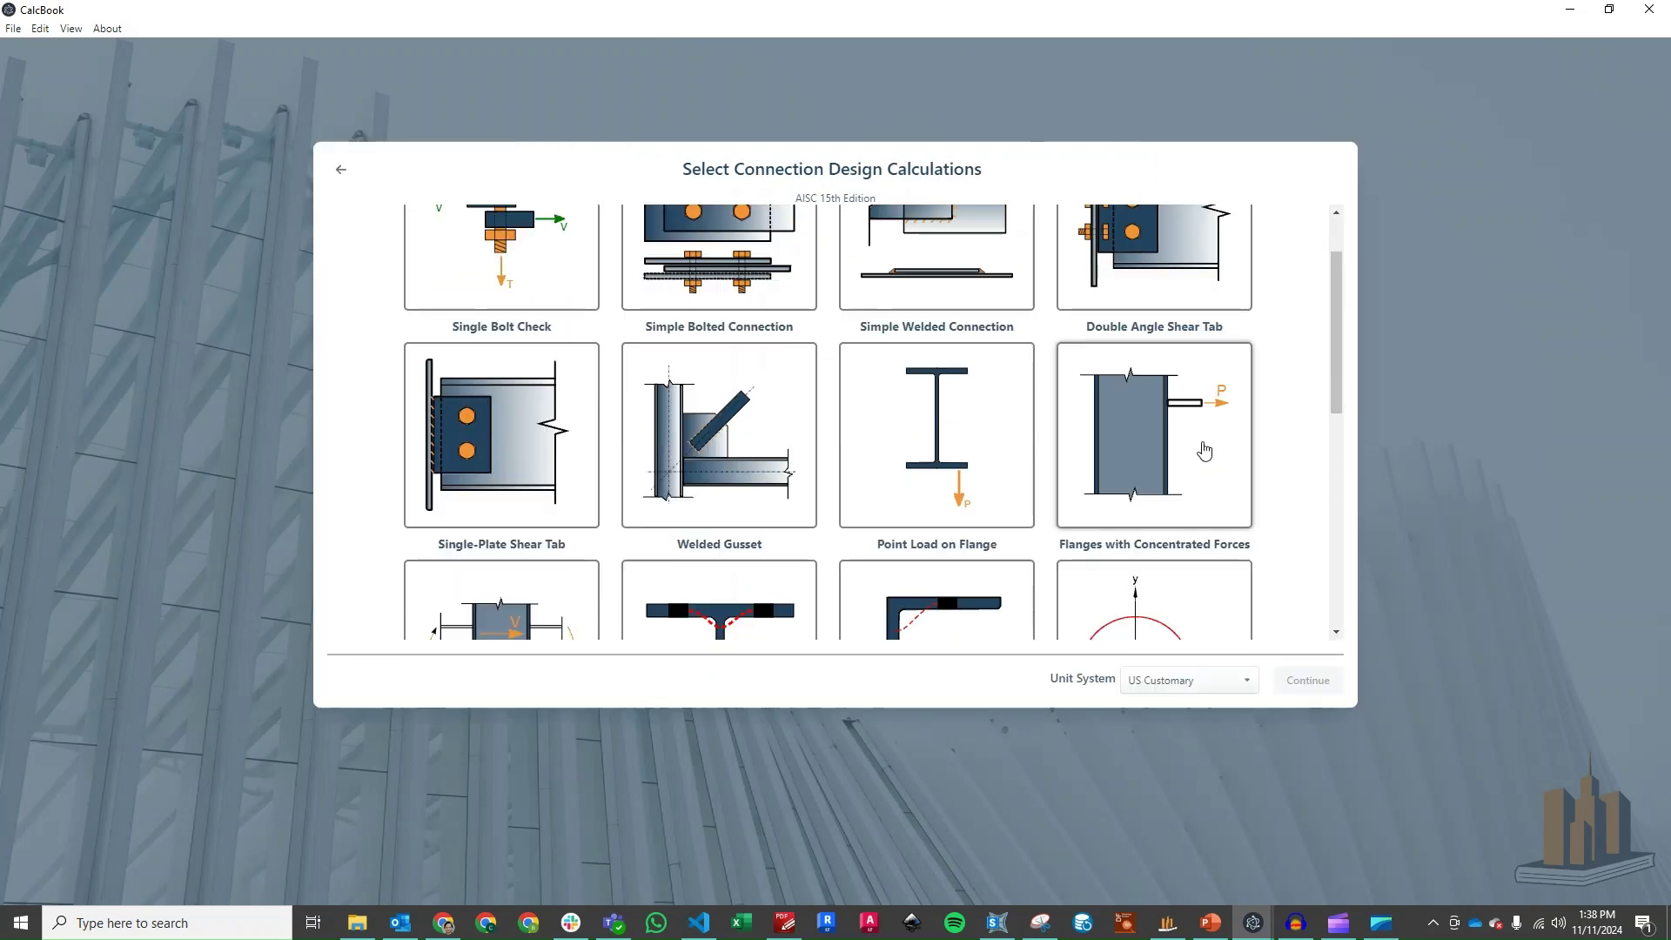
left_click(1206, 449)
scroll(1271, 414, "down", 1)
scroll(1315, 428, "down", 1)
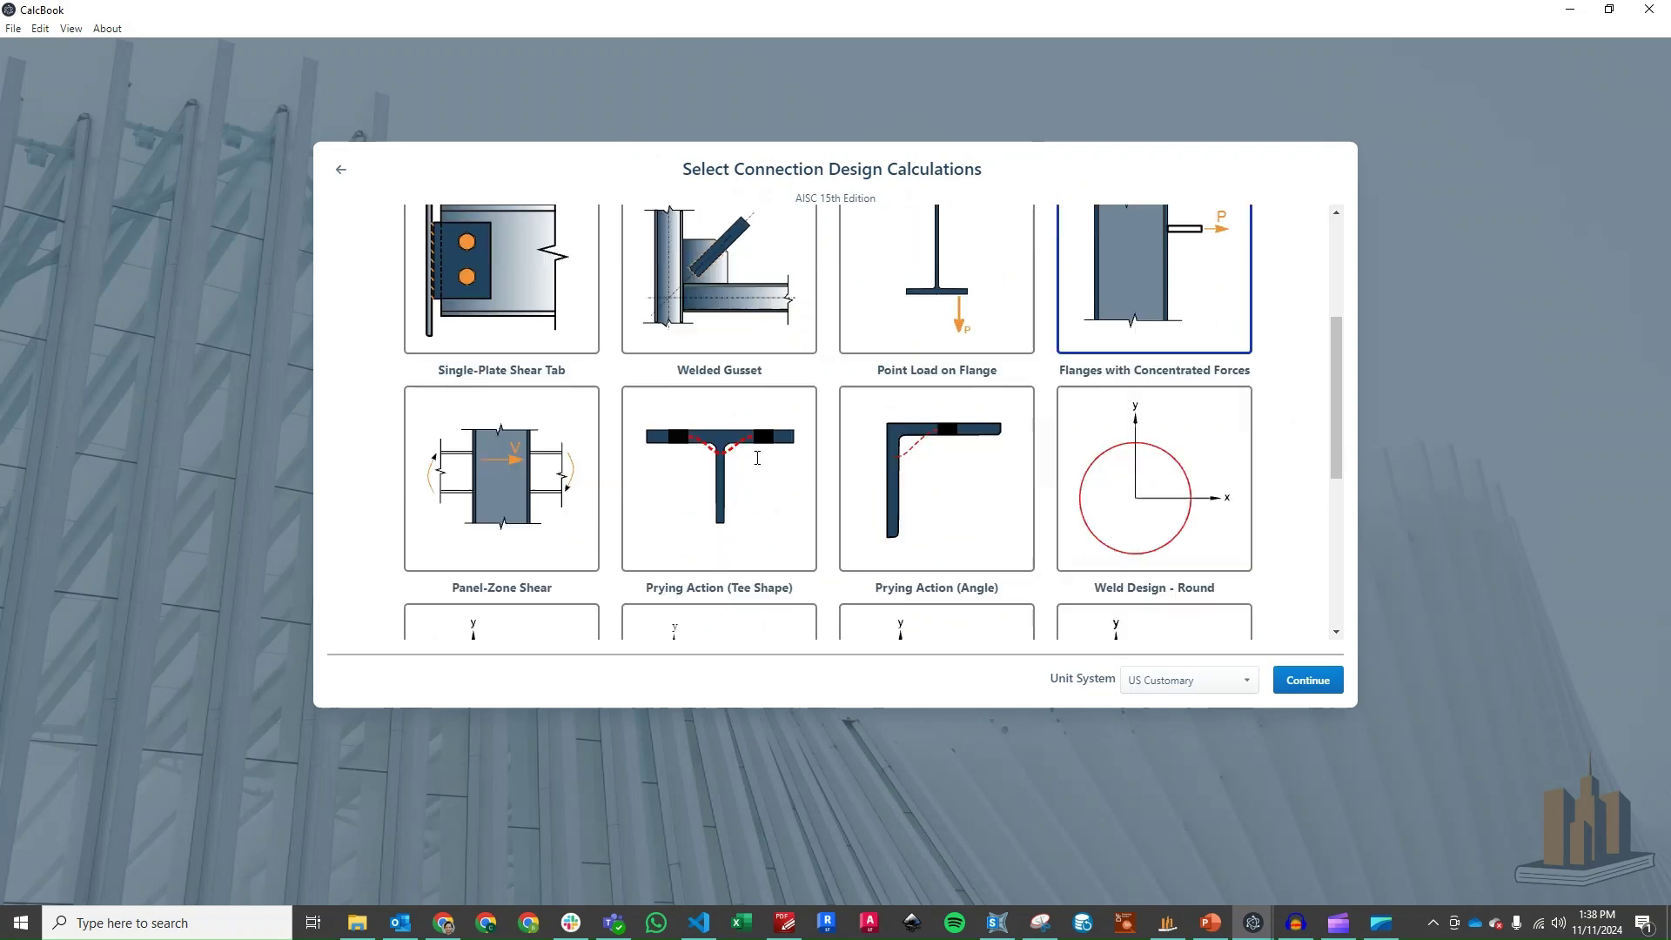
left_click(524, 409)
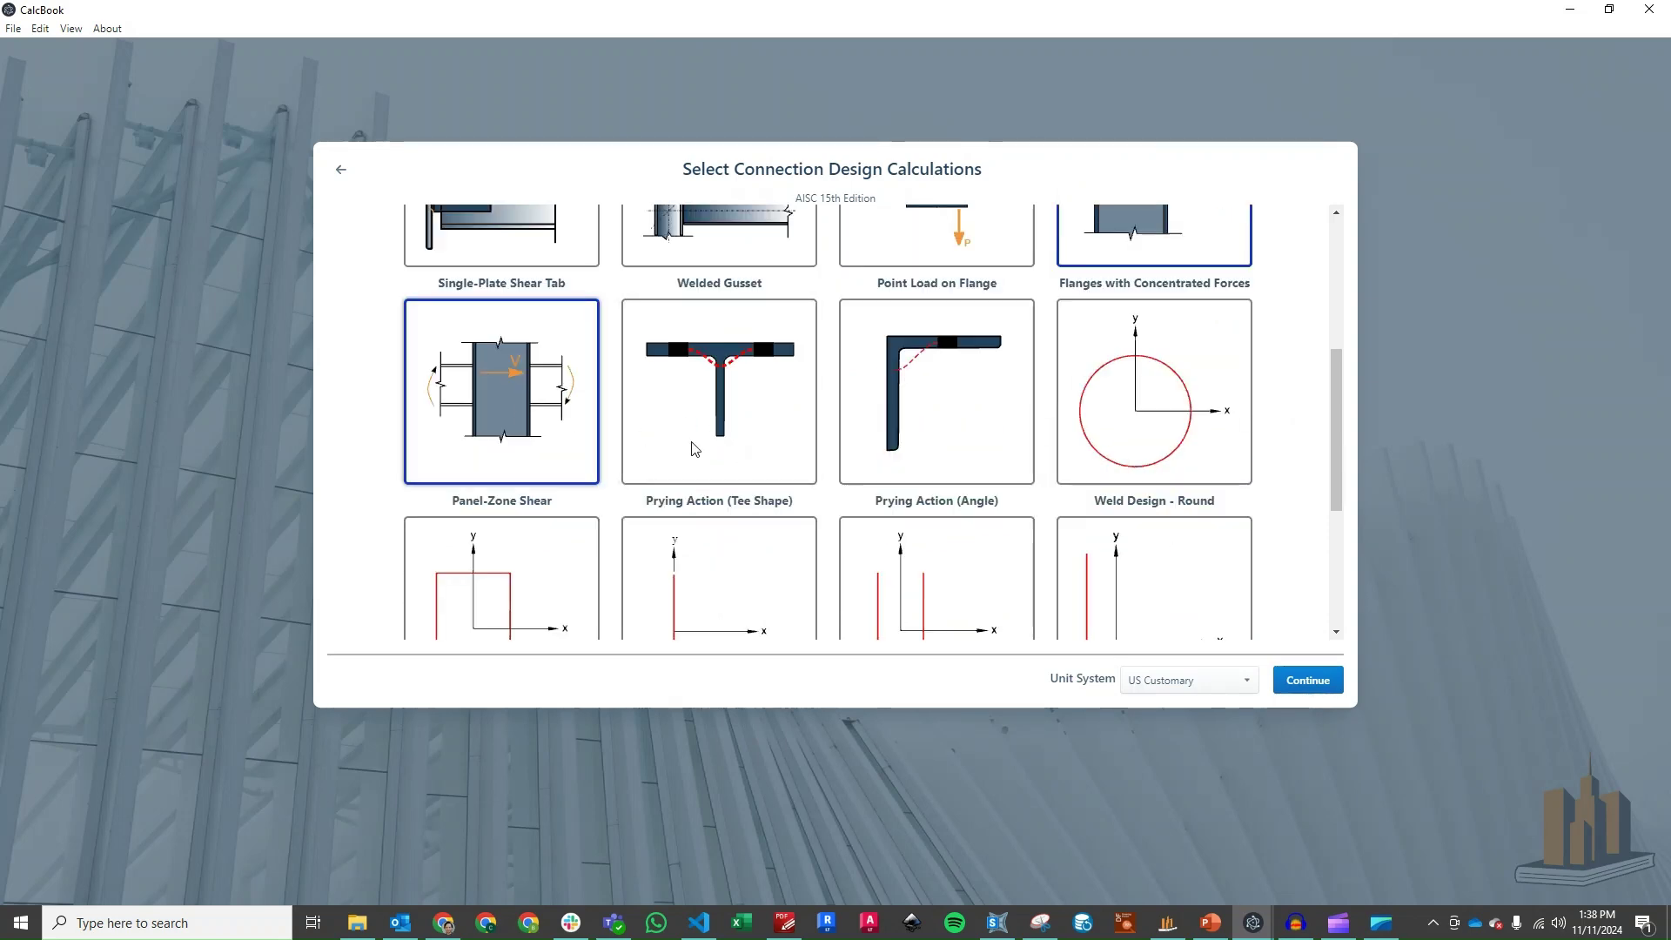
left_click(1309, 682)
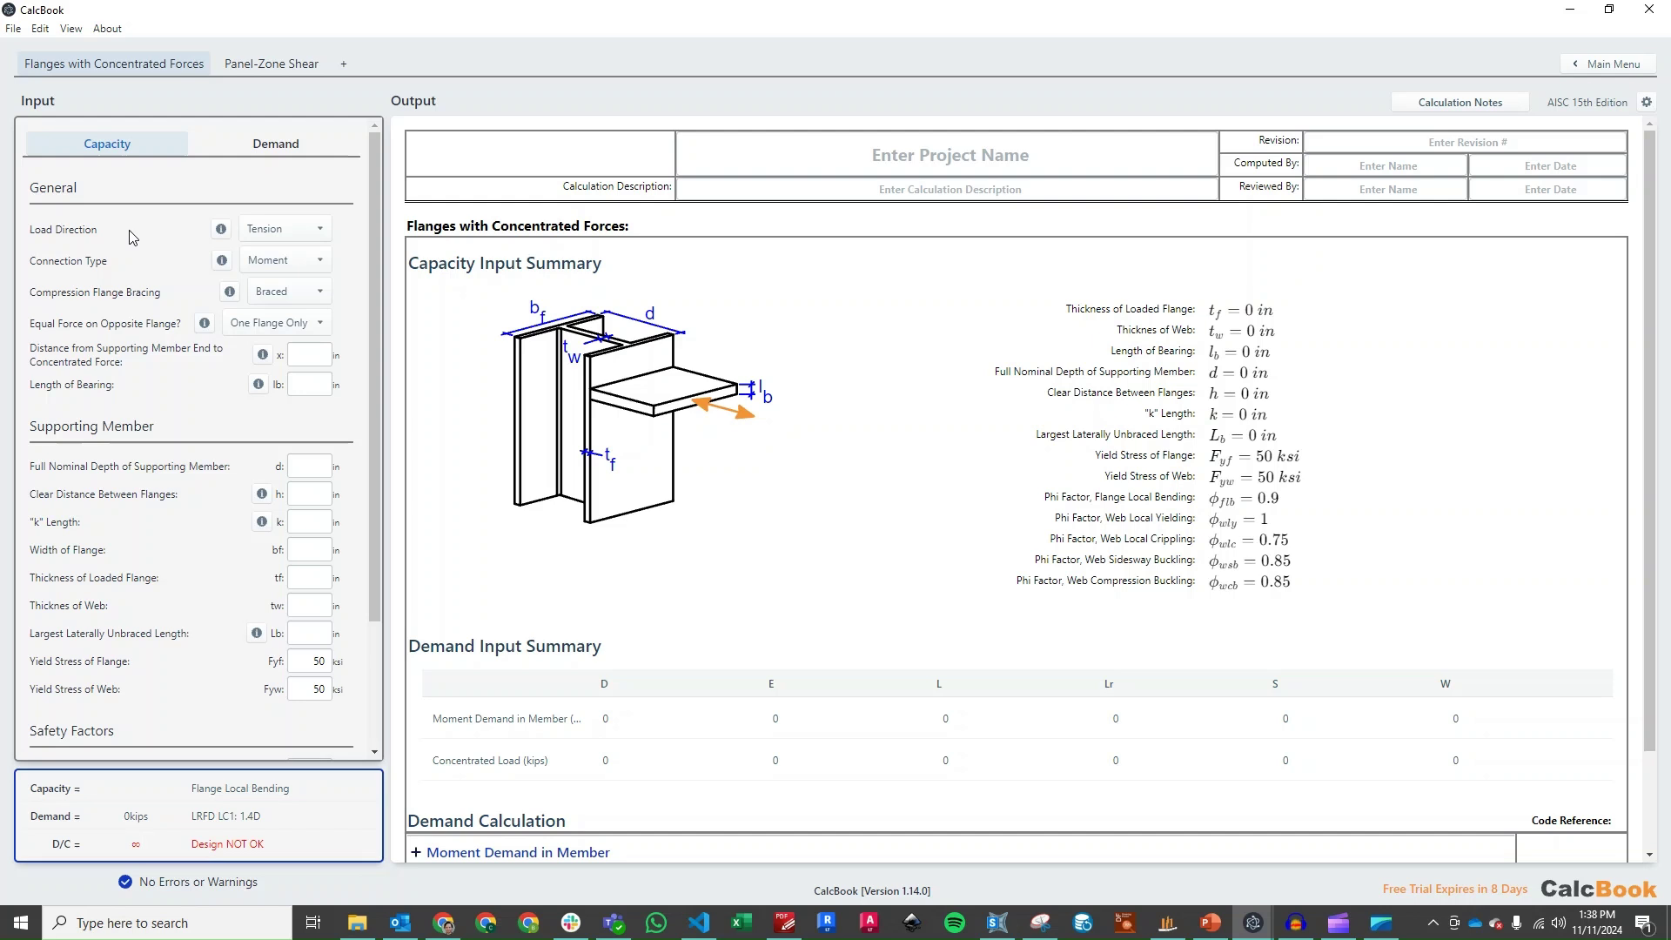
Set Load Direction to Compression and review the flange bracing and opposite-flange force help notes.
left_click(280, 232)
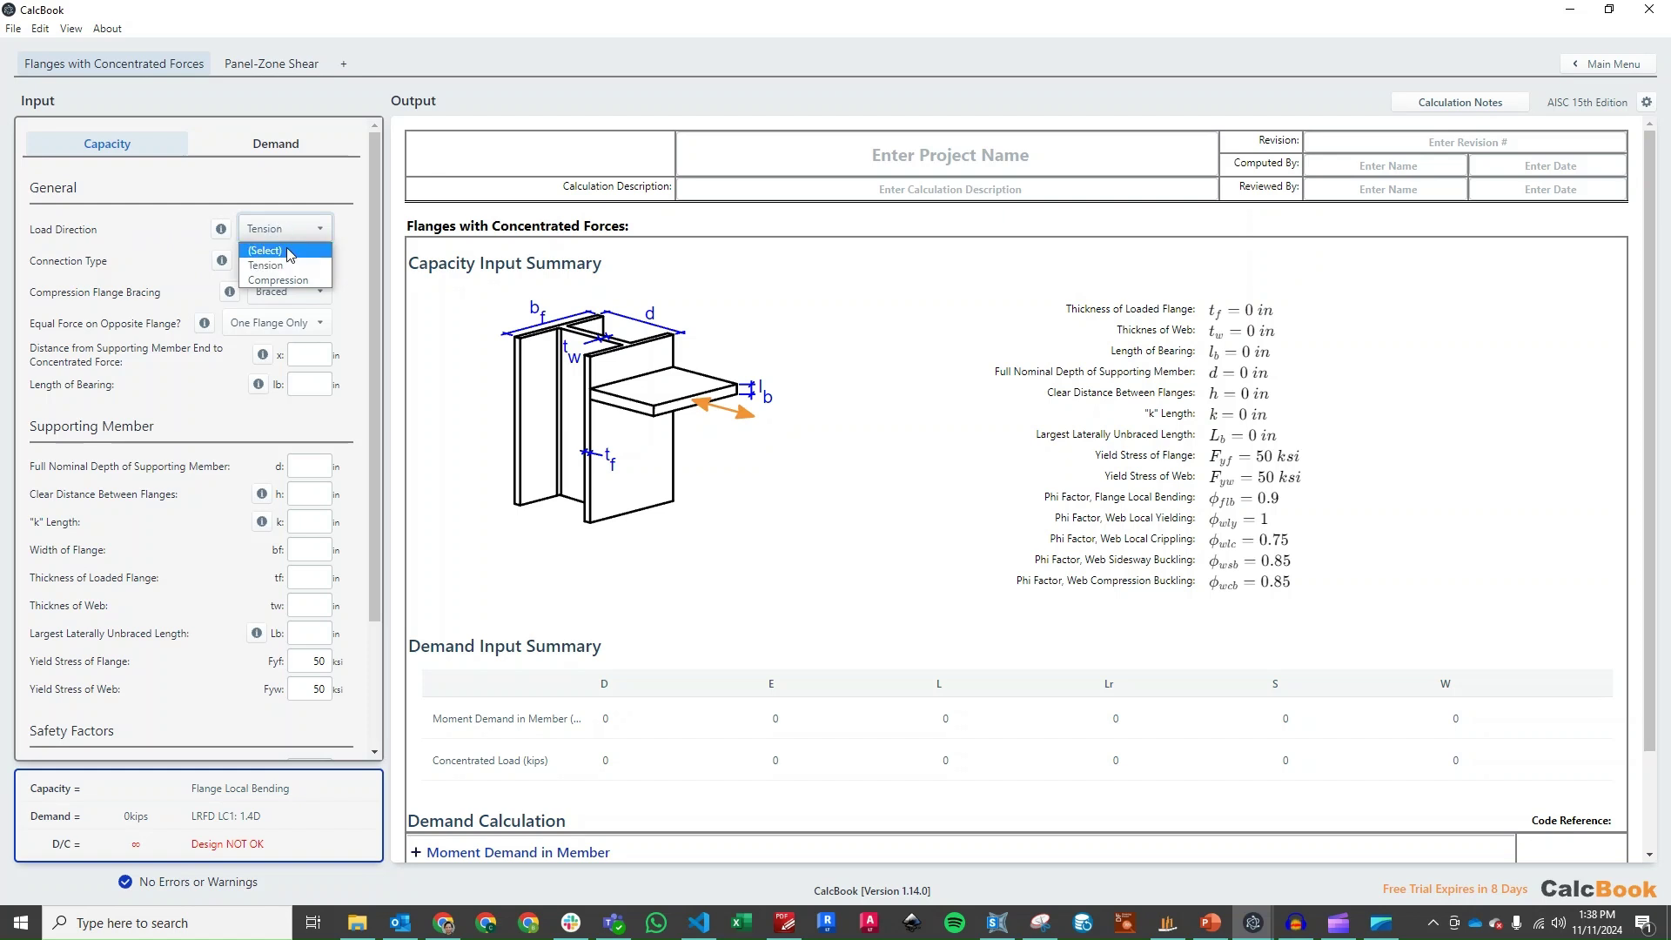
left_click(290, 281)
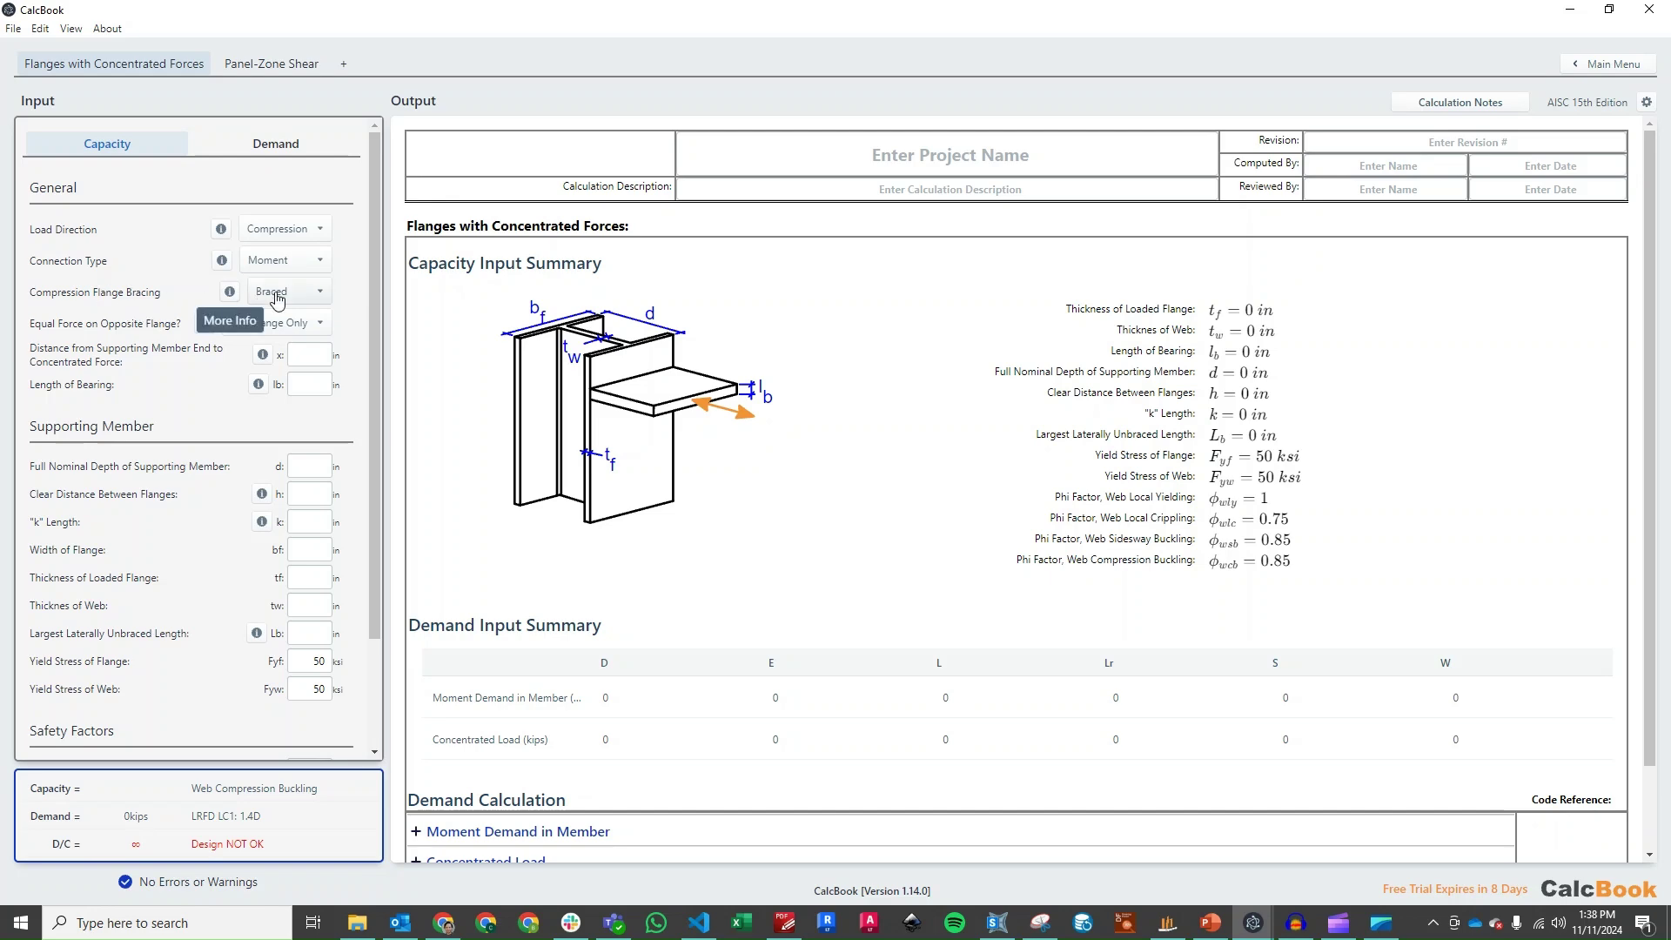
left_click(231, 292)
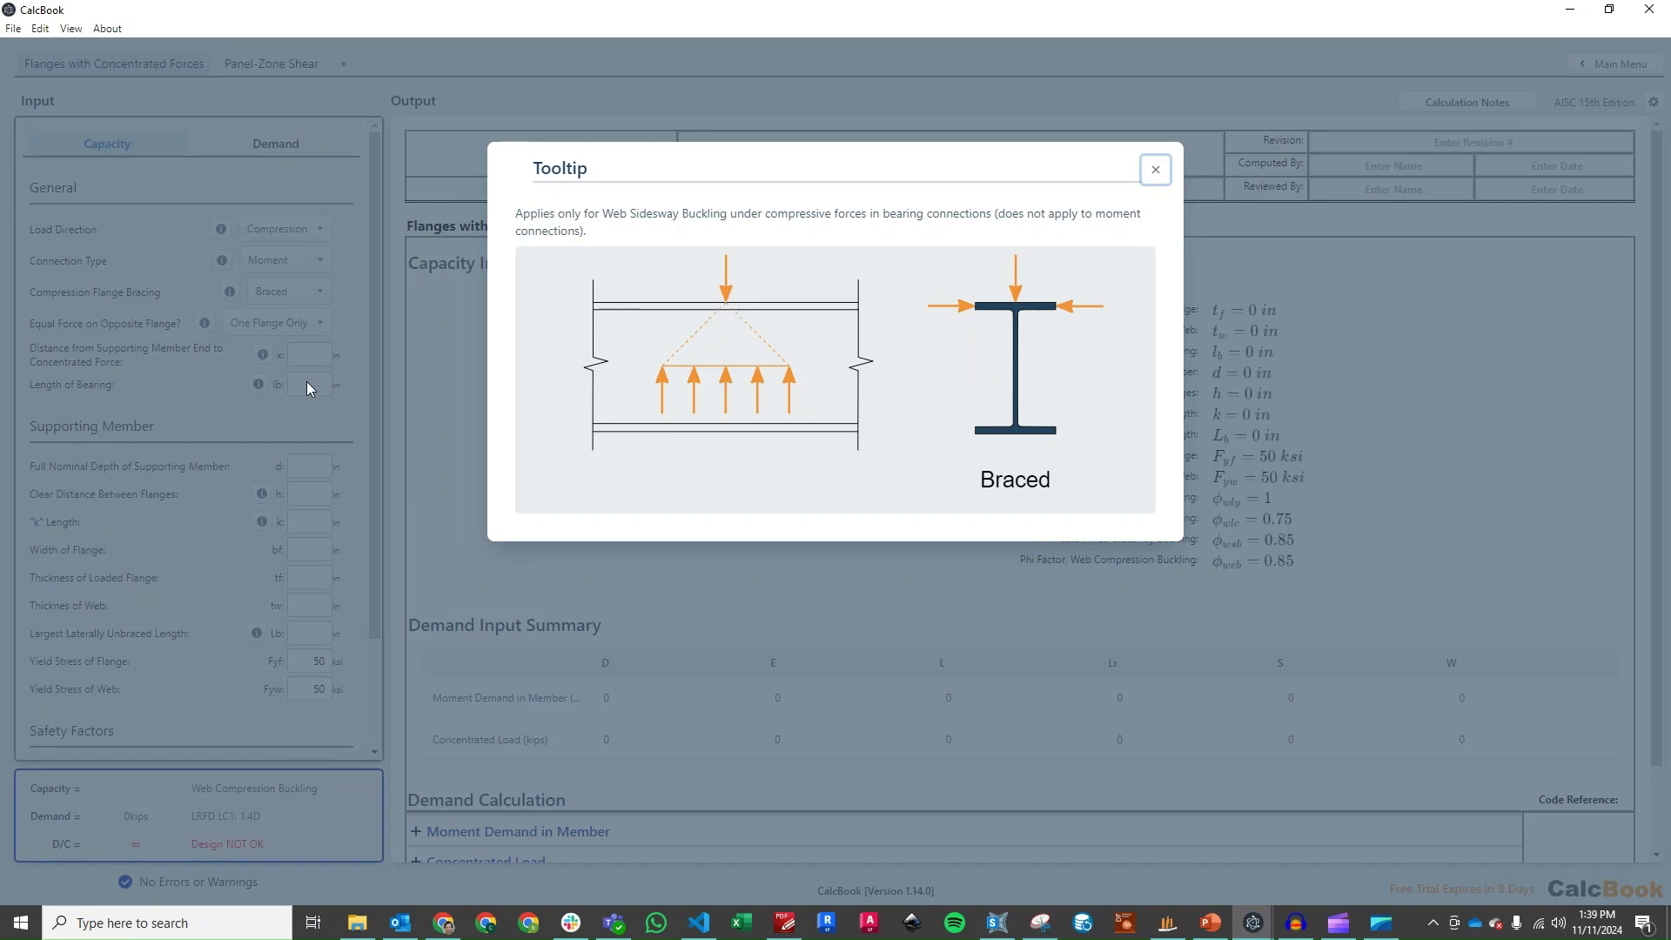
left_click(359, 346)
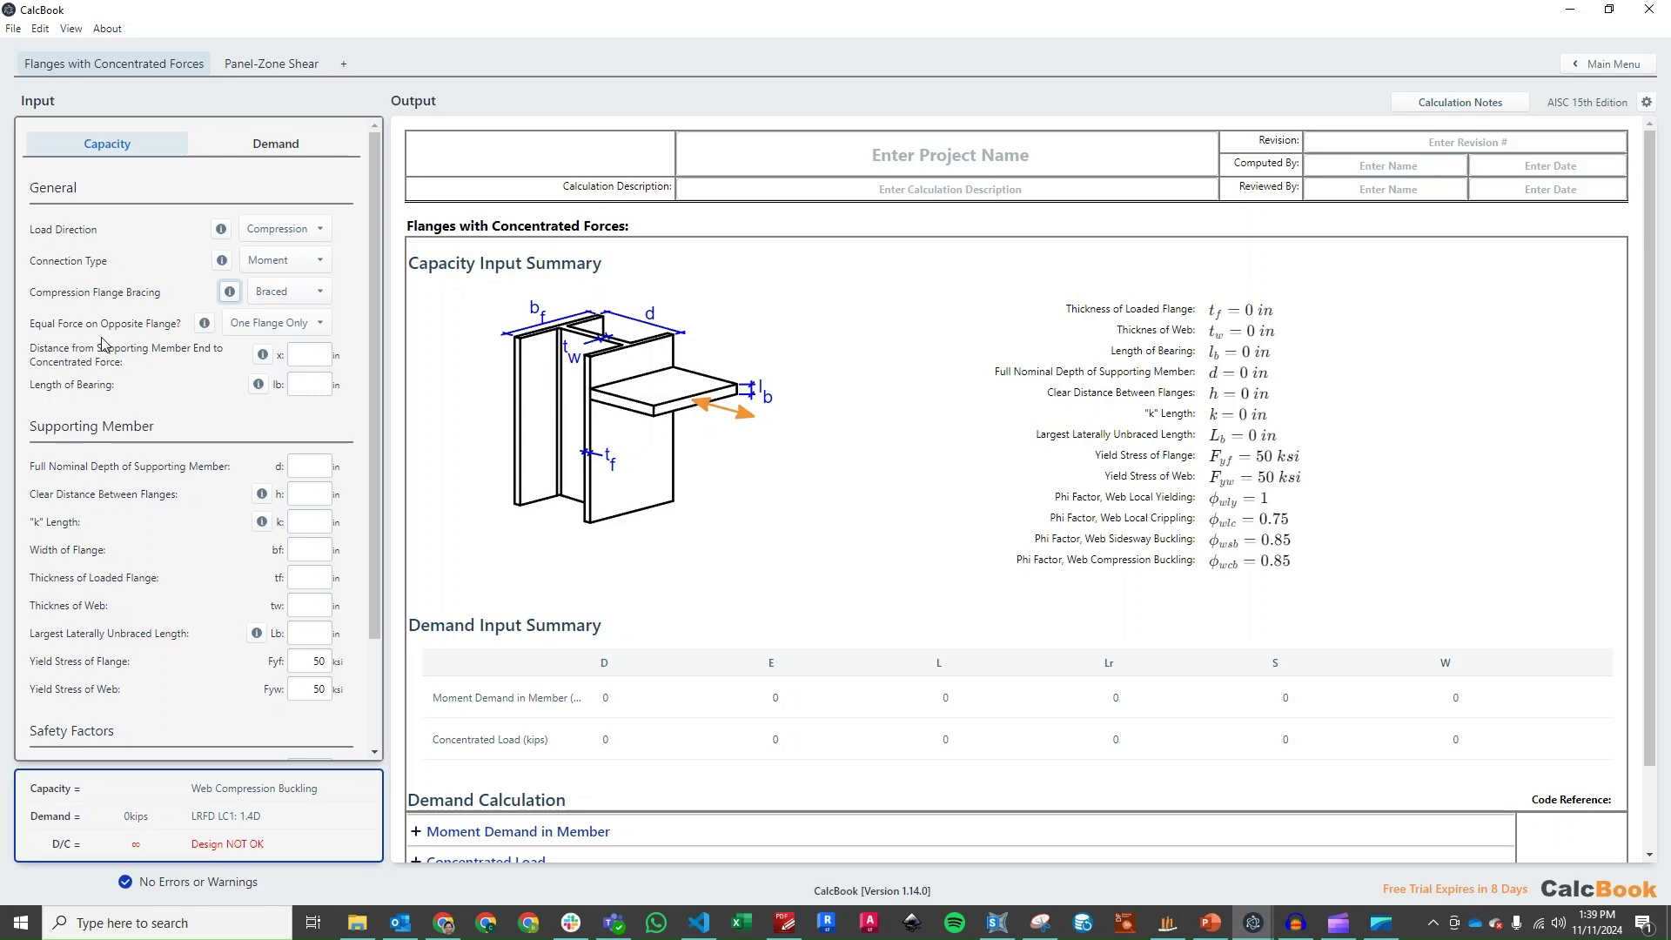
left_click(205, 323)
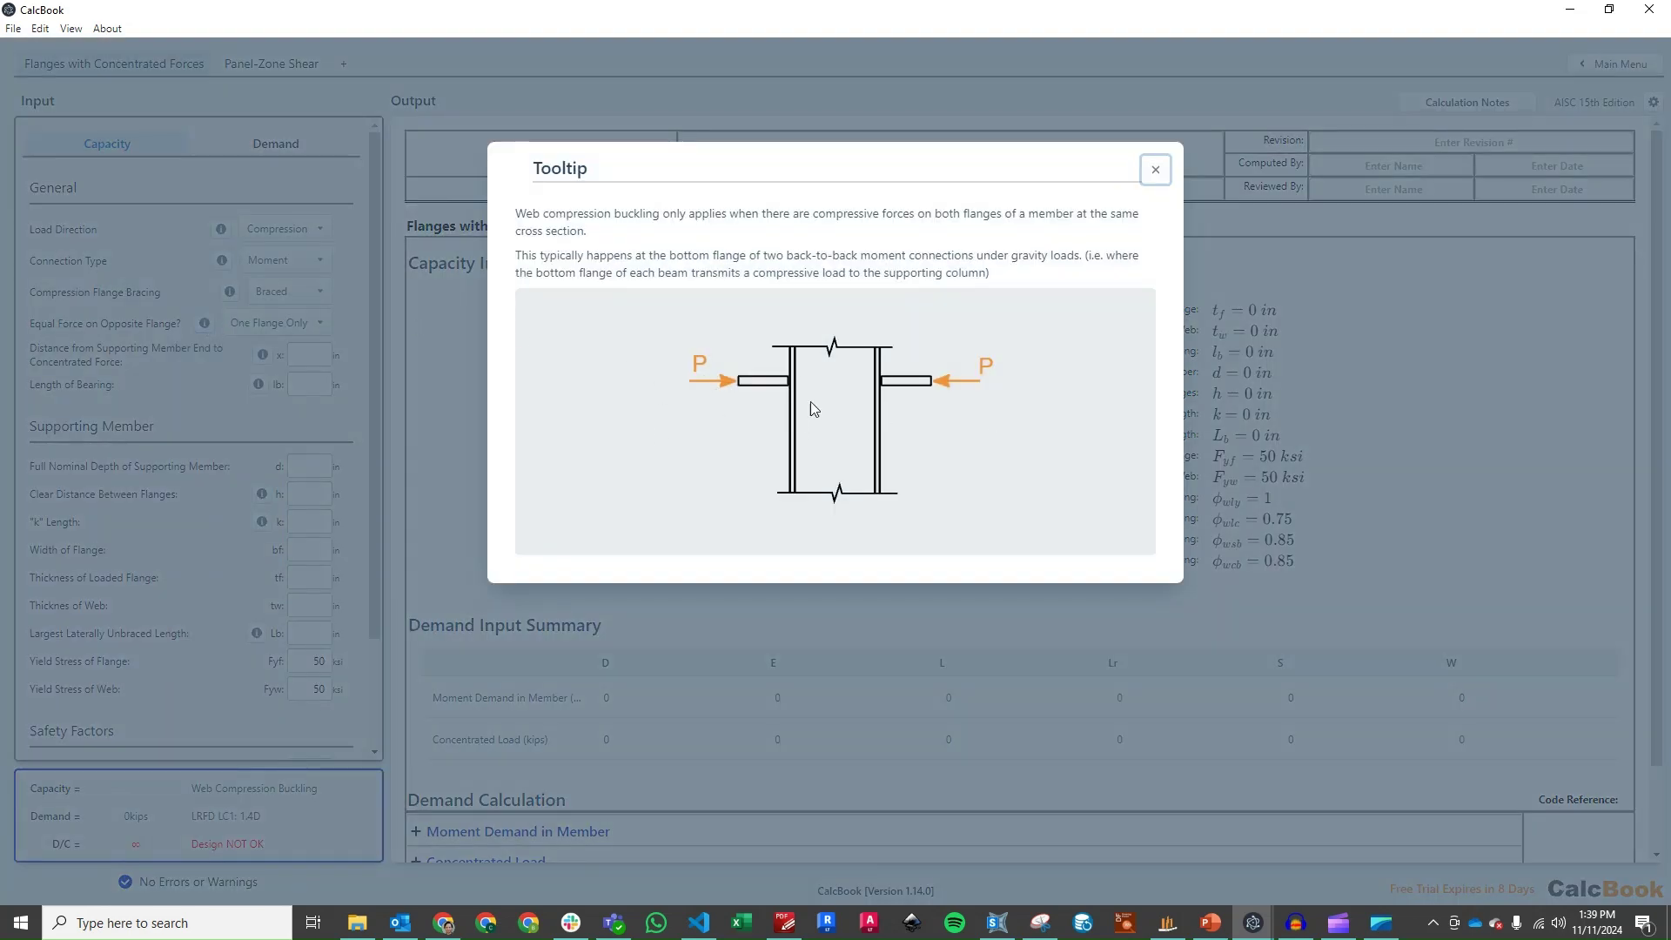
left_click(468, 397)
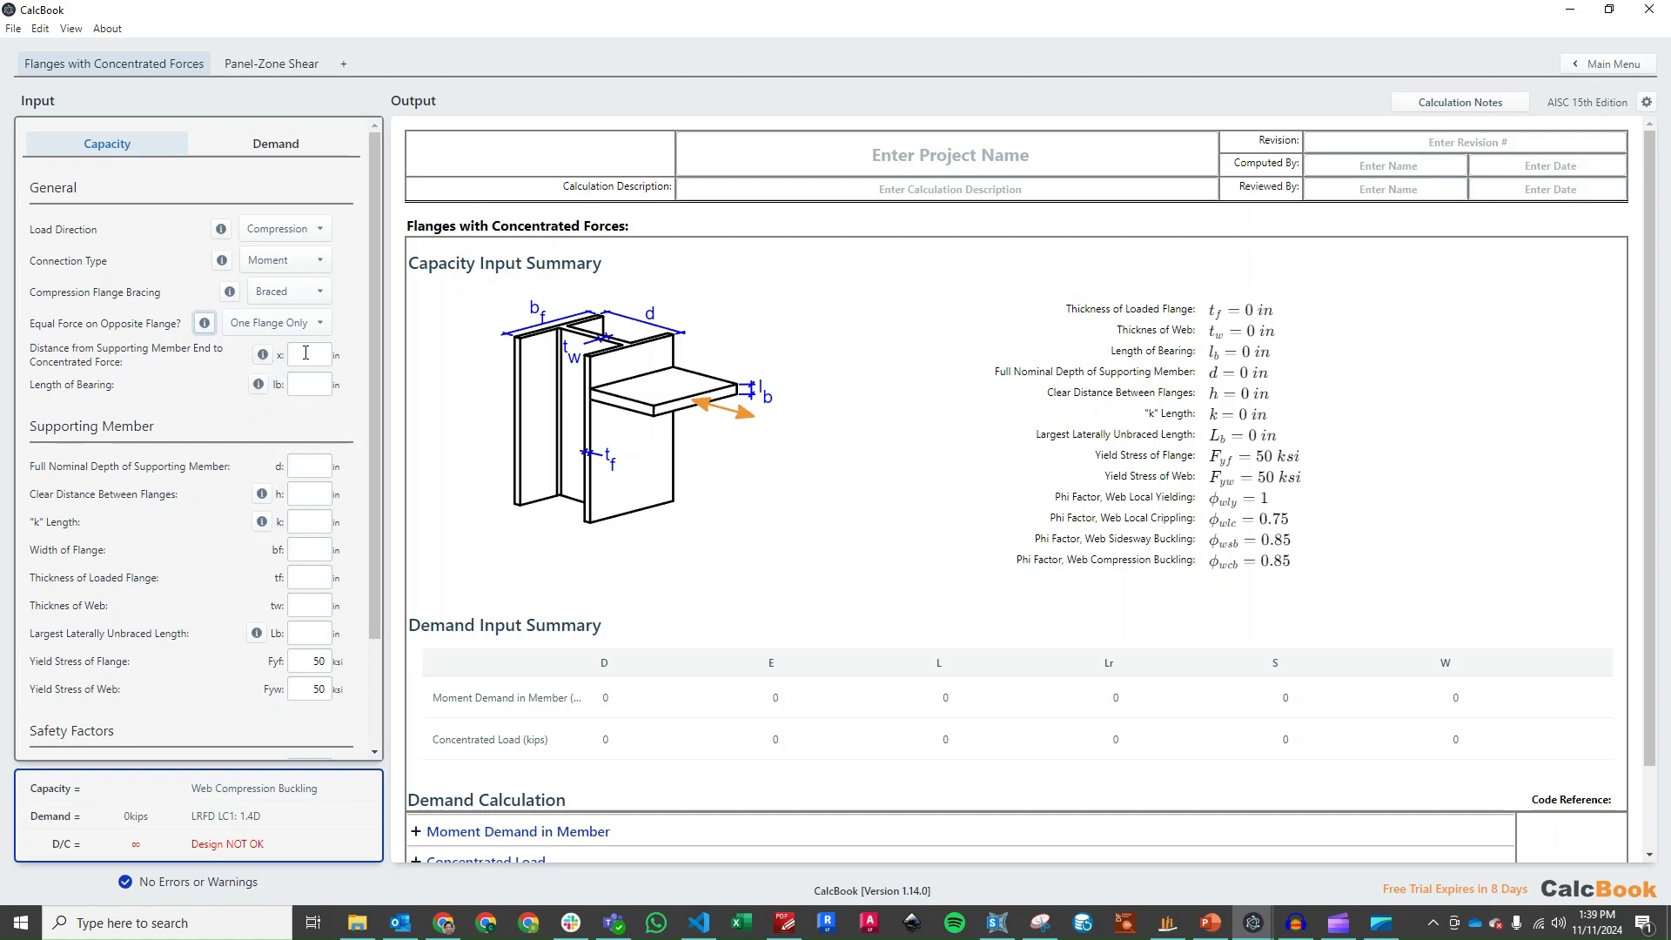
Enter 18.2 in for the distance x to the force and 0.68 in bearing length lb.
left_click(306, 354)
type("18.2")
left_click(259, 384)
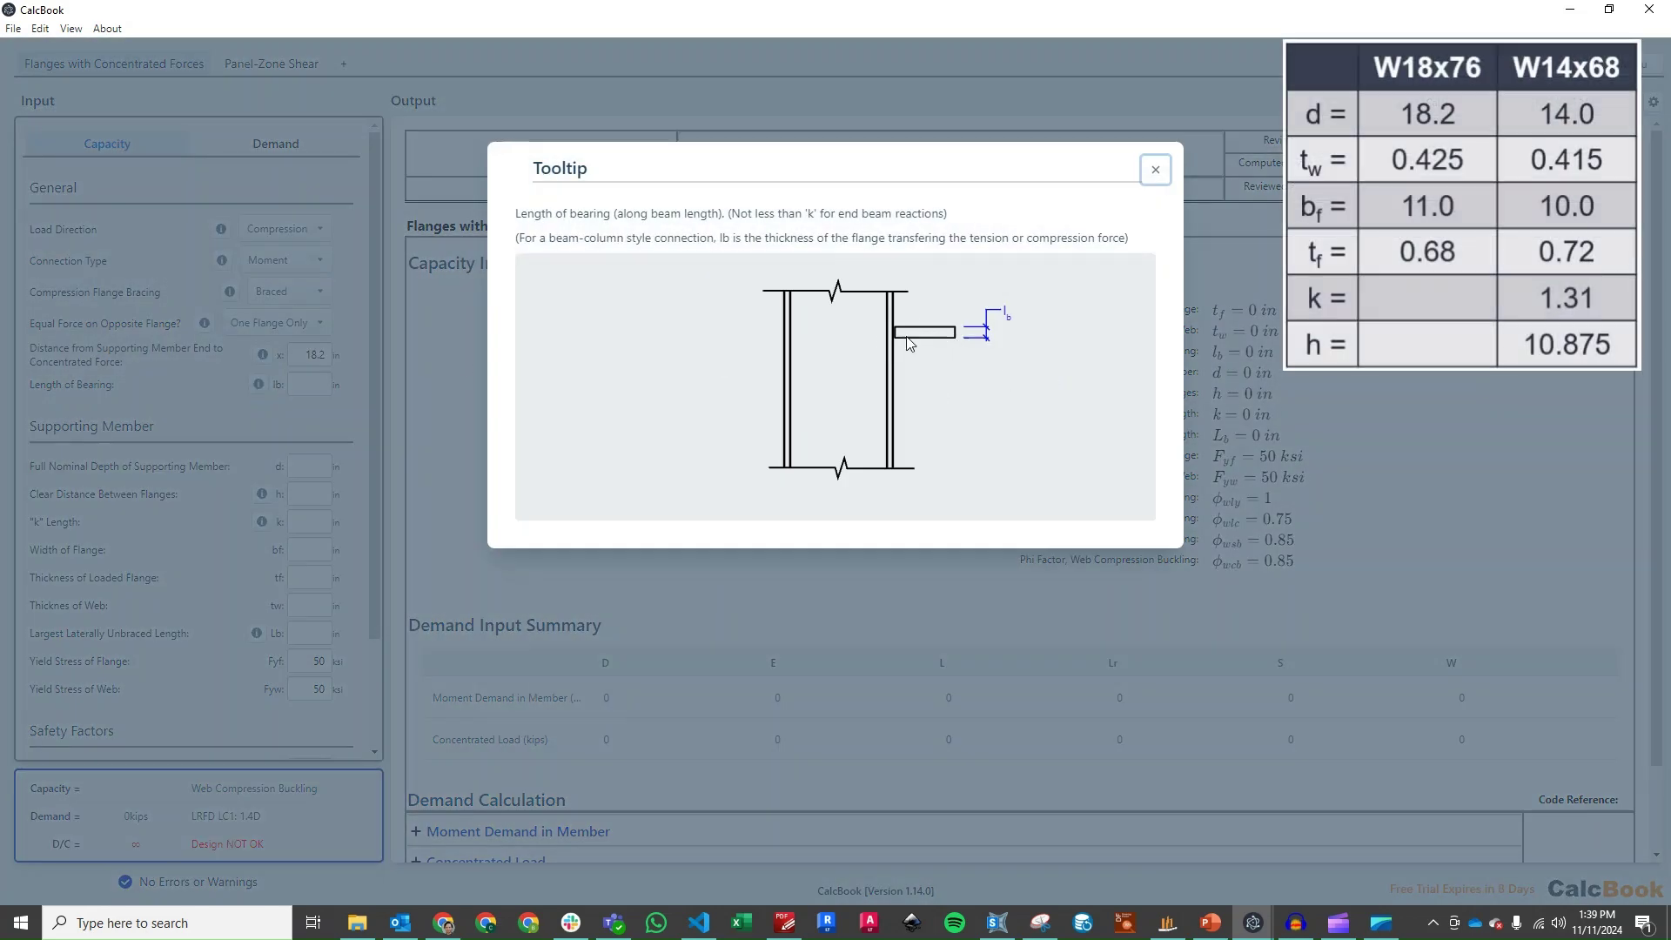
left_click(312, 384)
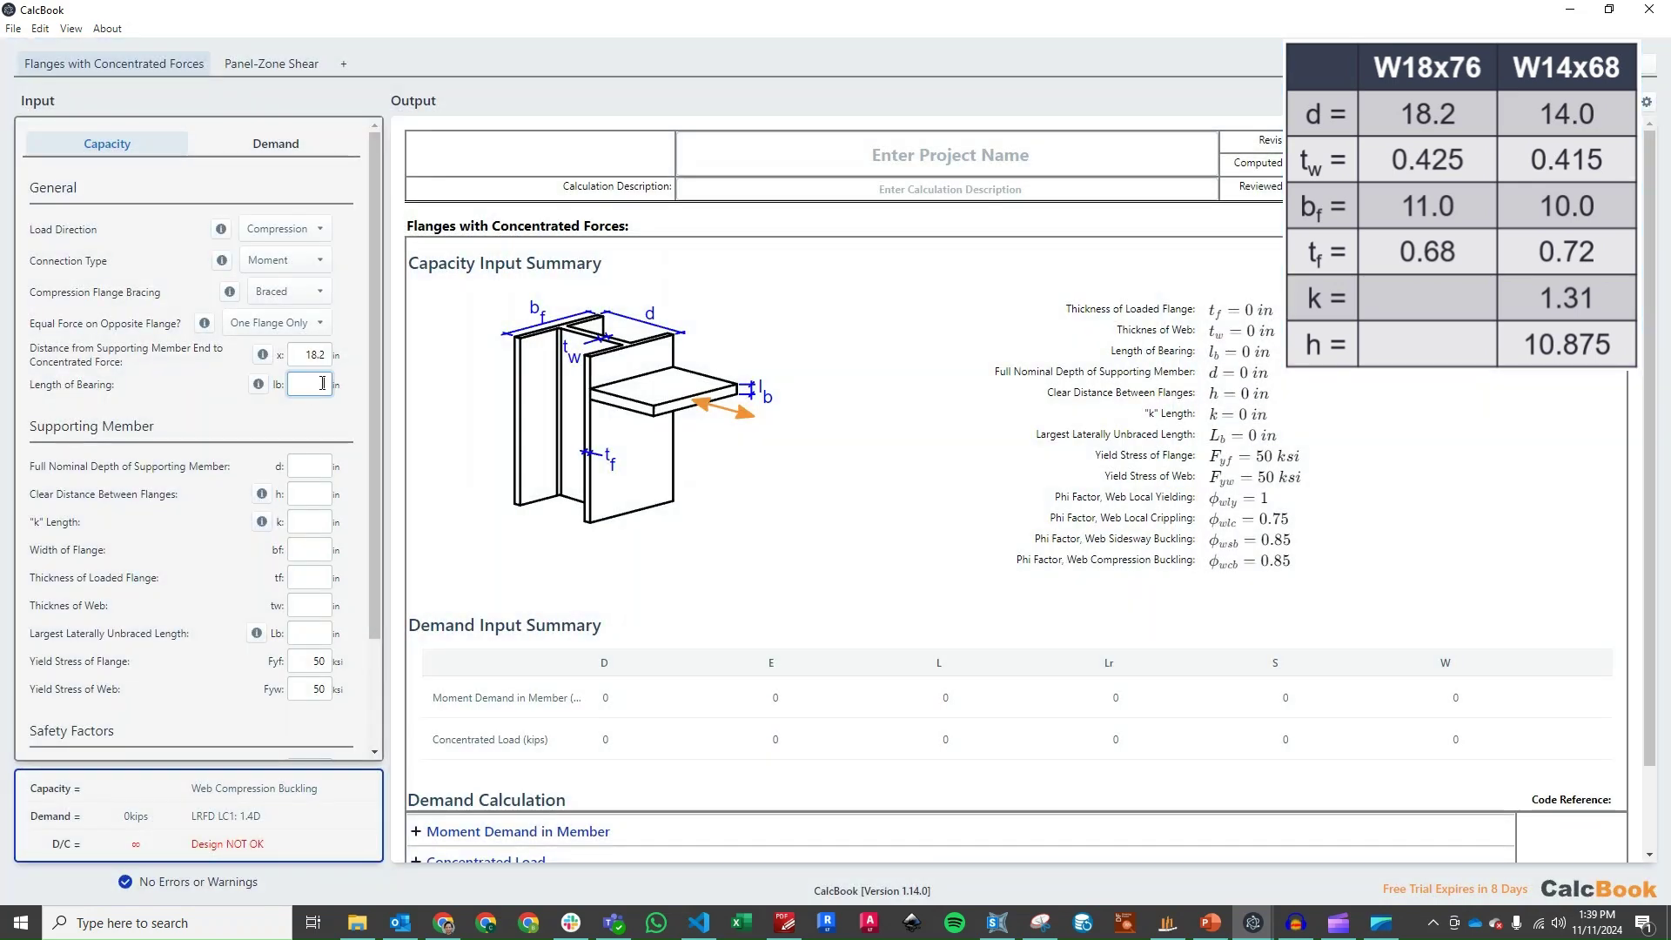
type("0.68")
left_click_drag(375, 360, 376, 450)
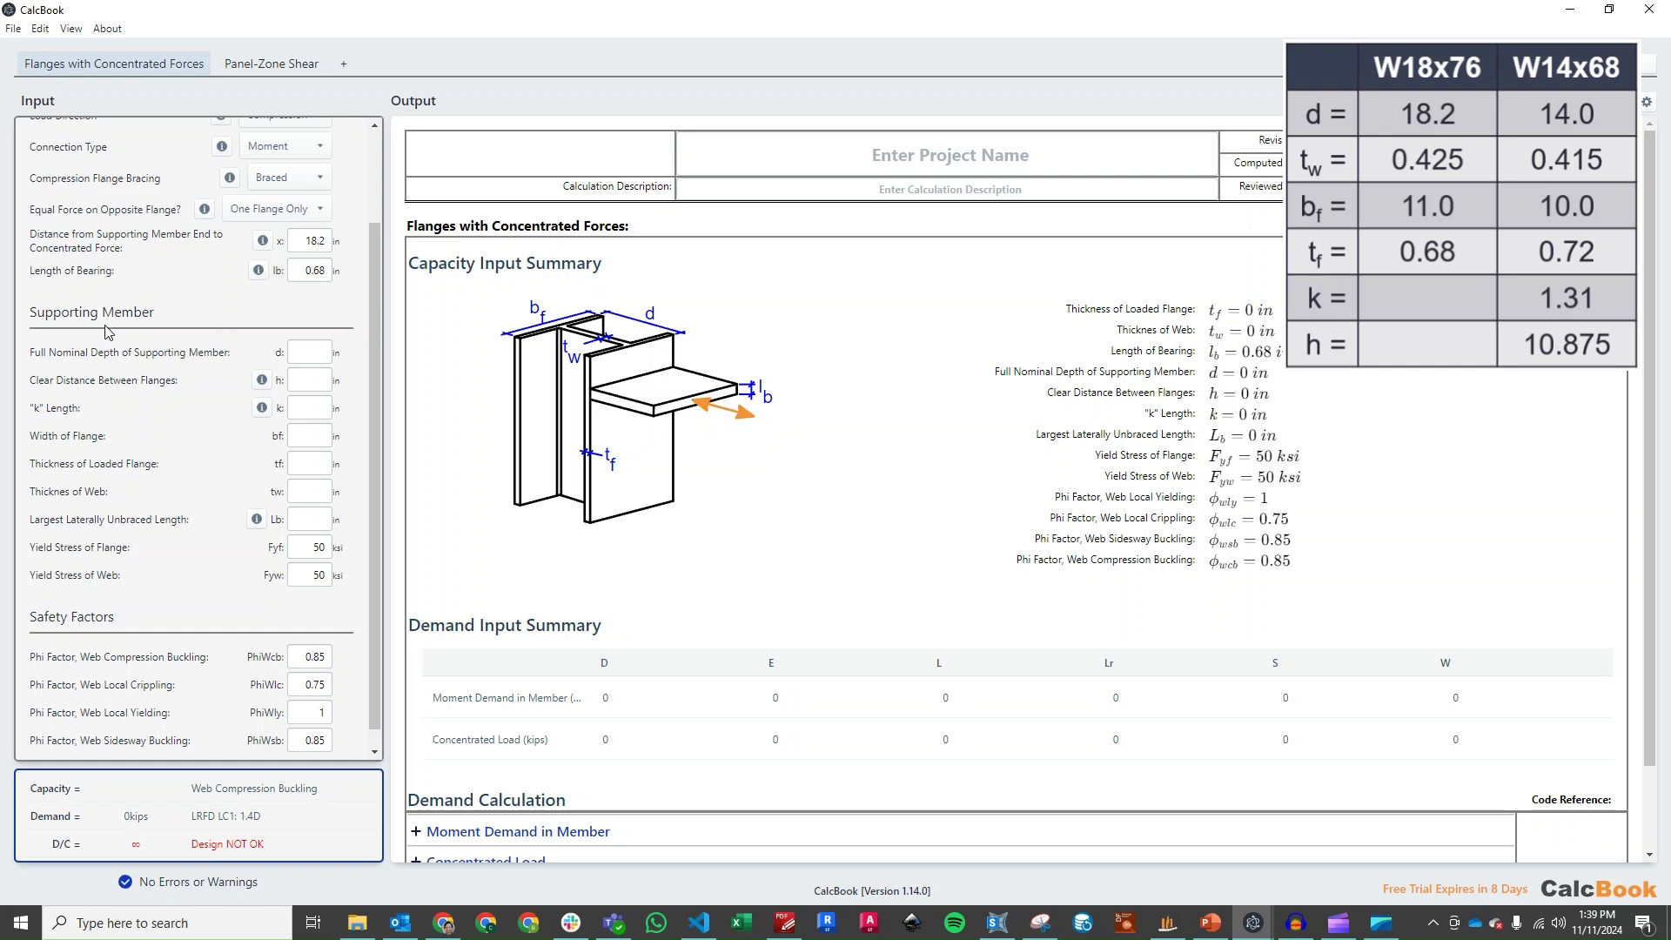
Enter the column depth 14, clear distance 10.875, k 1.31 and flange width 10.
left_click(311, 352)
left_click(315, 381)
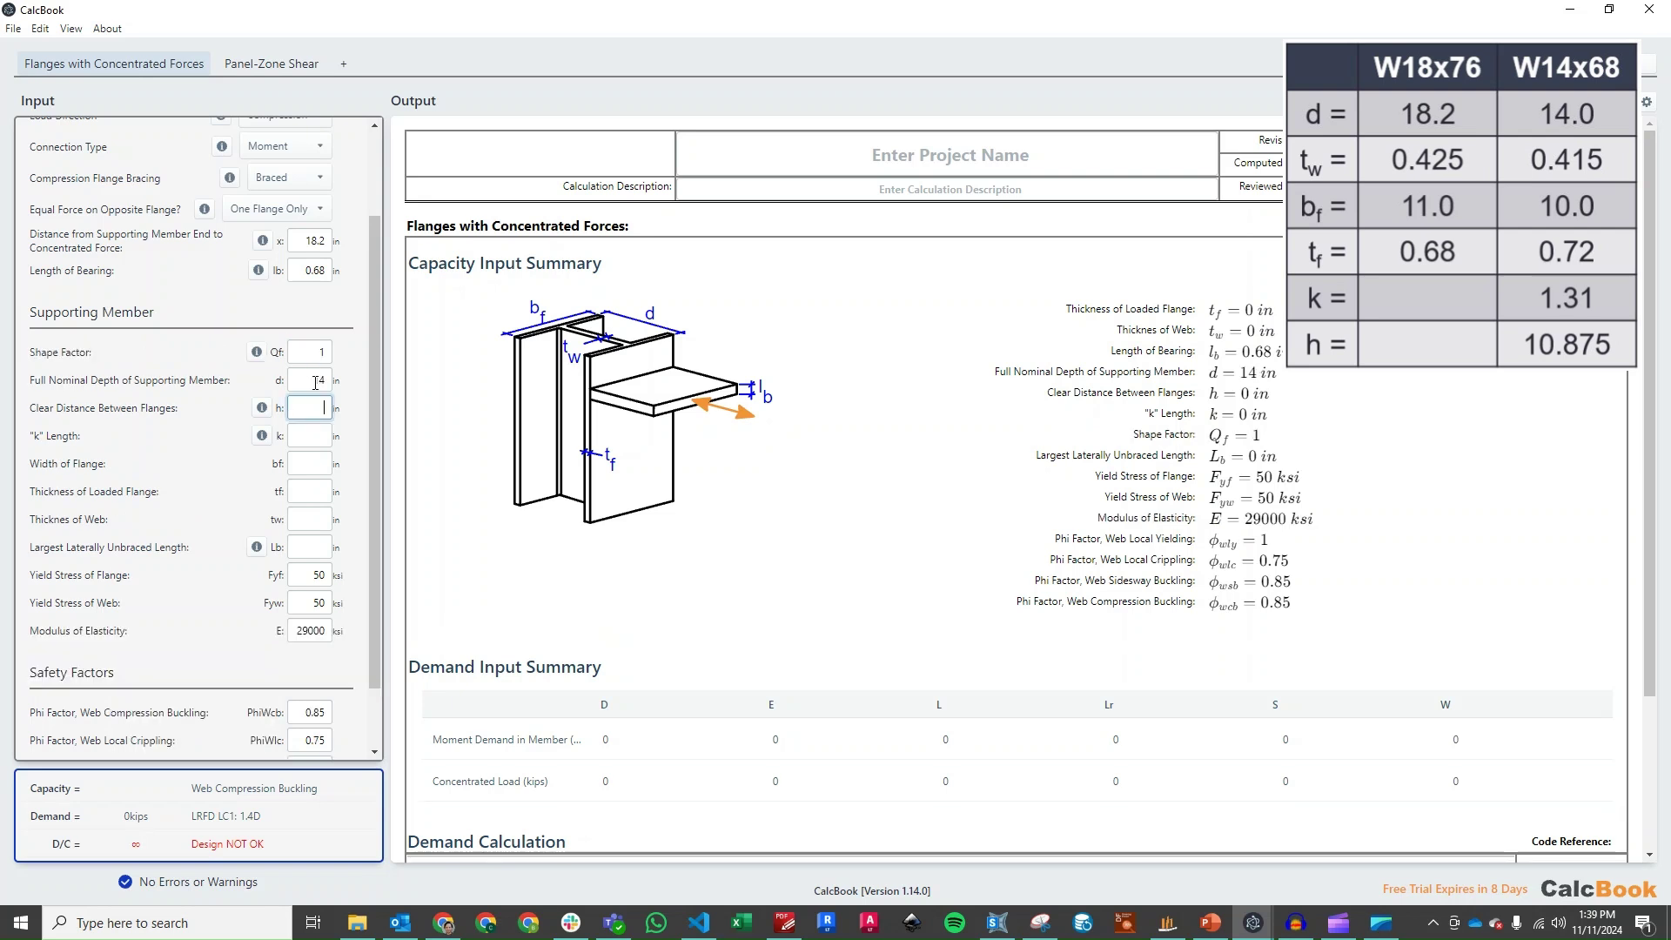
type("10.875")
left_click(319, 435)
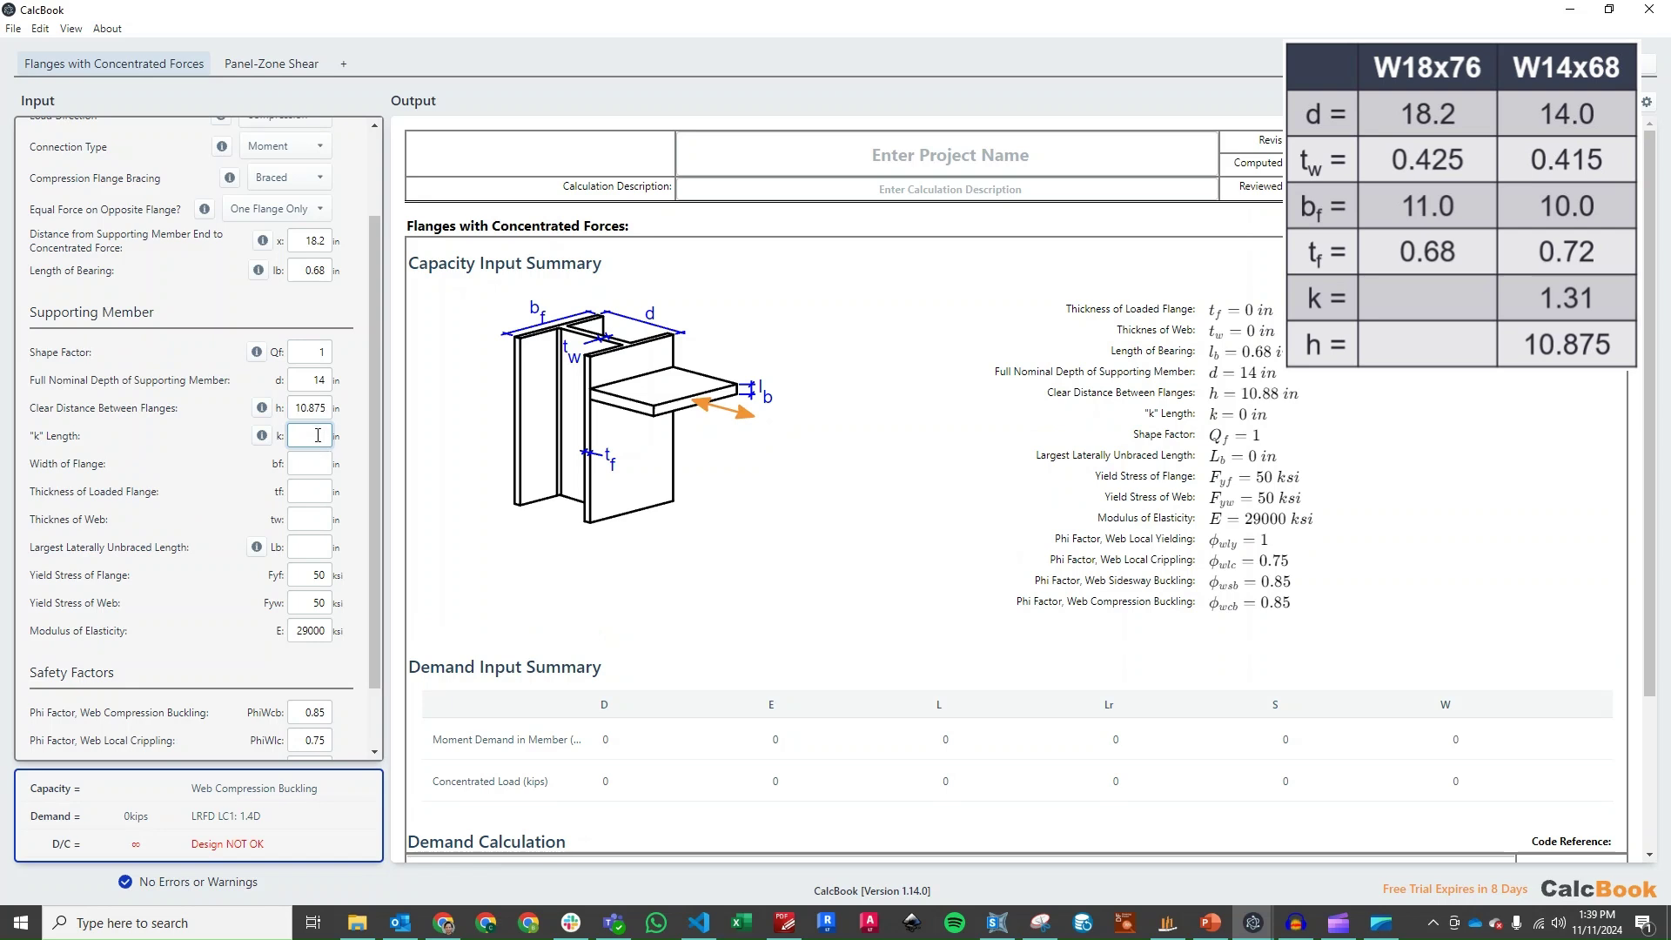
type("1.31")
left_click(317, 464)
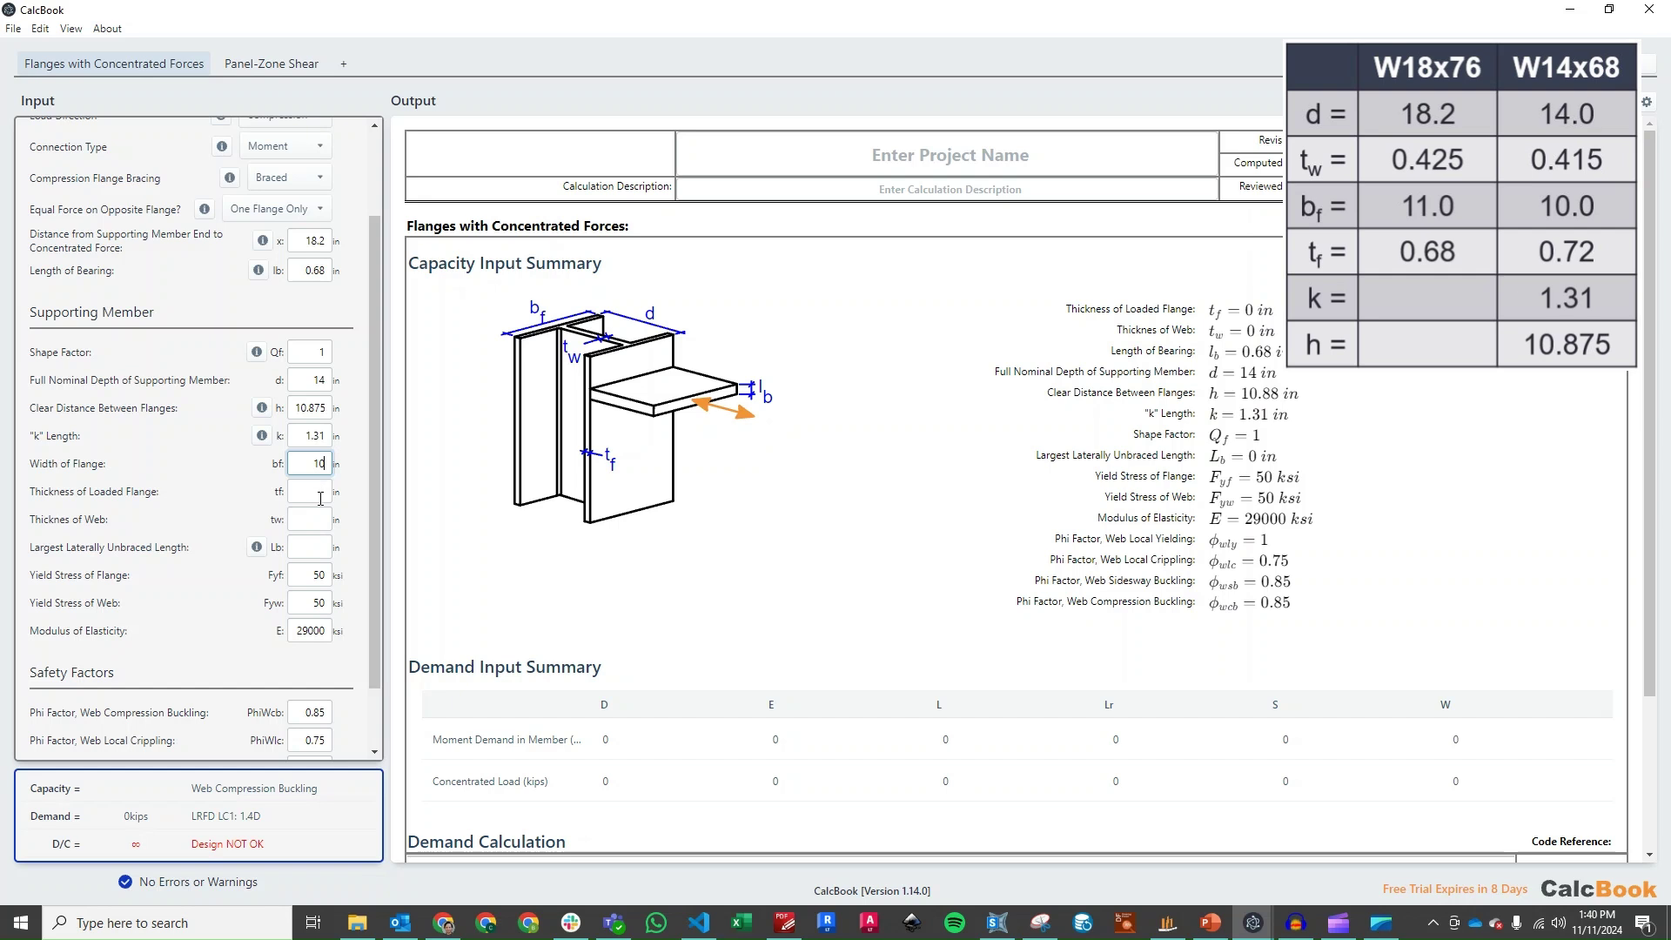
type("10")
left_click(320, 499)
Set flange thickness 0.72, web thickness 0.415 and unbraced length 144 in, then check the shape factor note.
type("0.72")
left_click(315, 520)
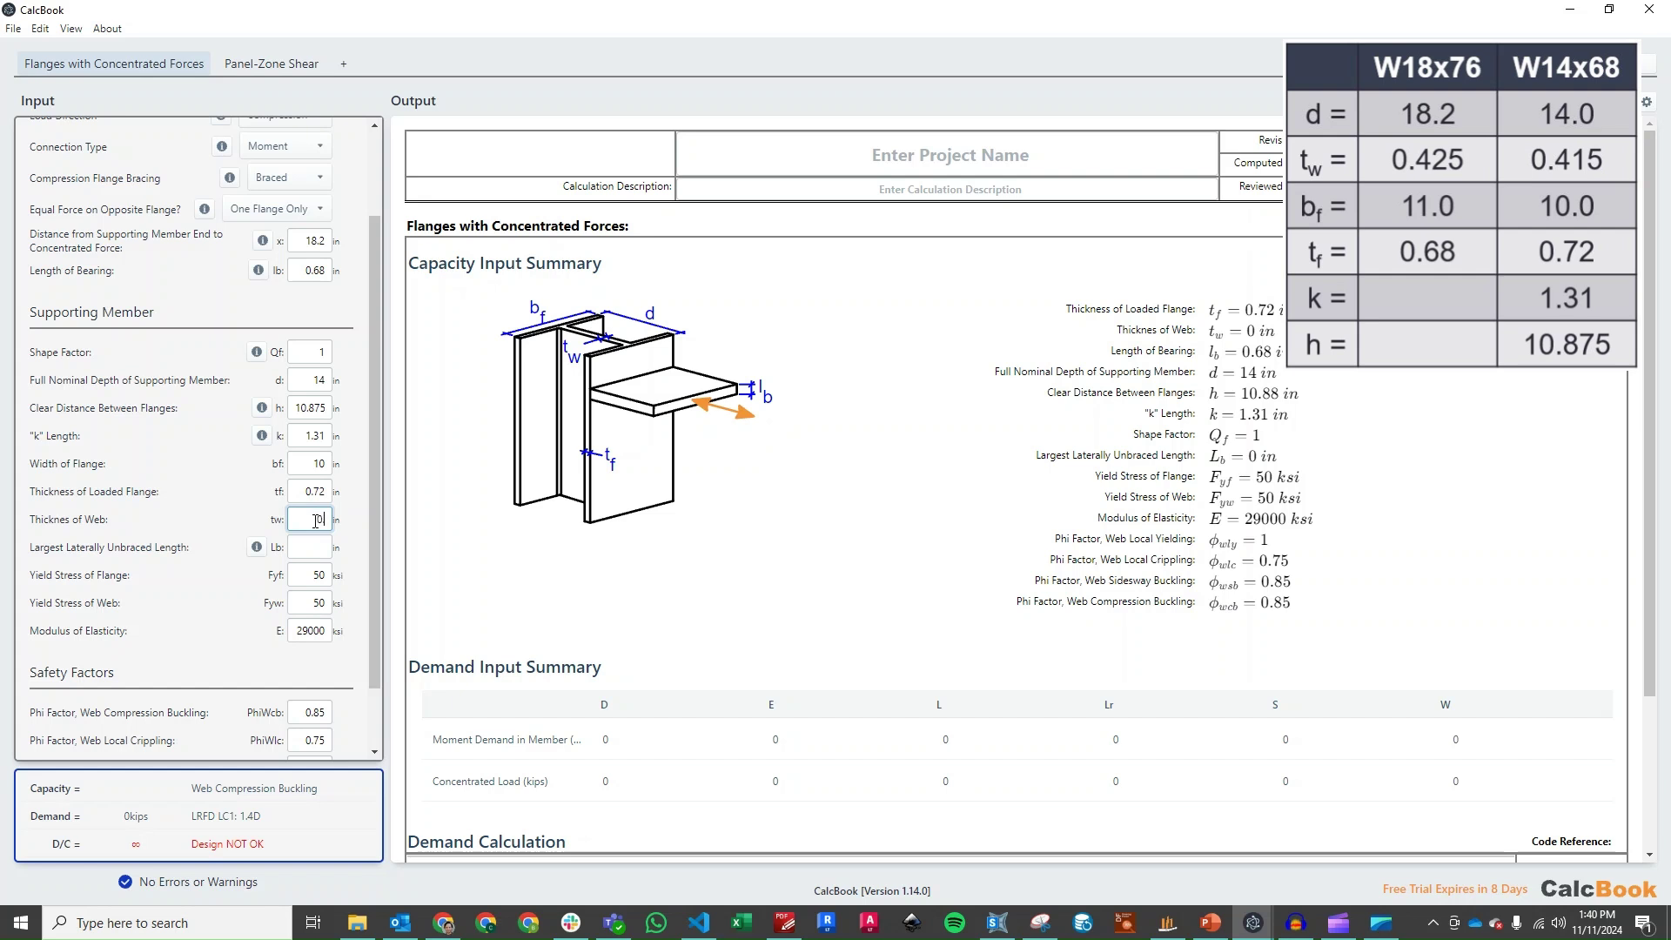
type("0.415")
left_click(314, 546)
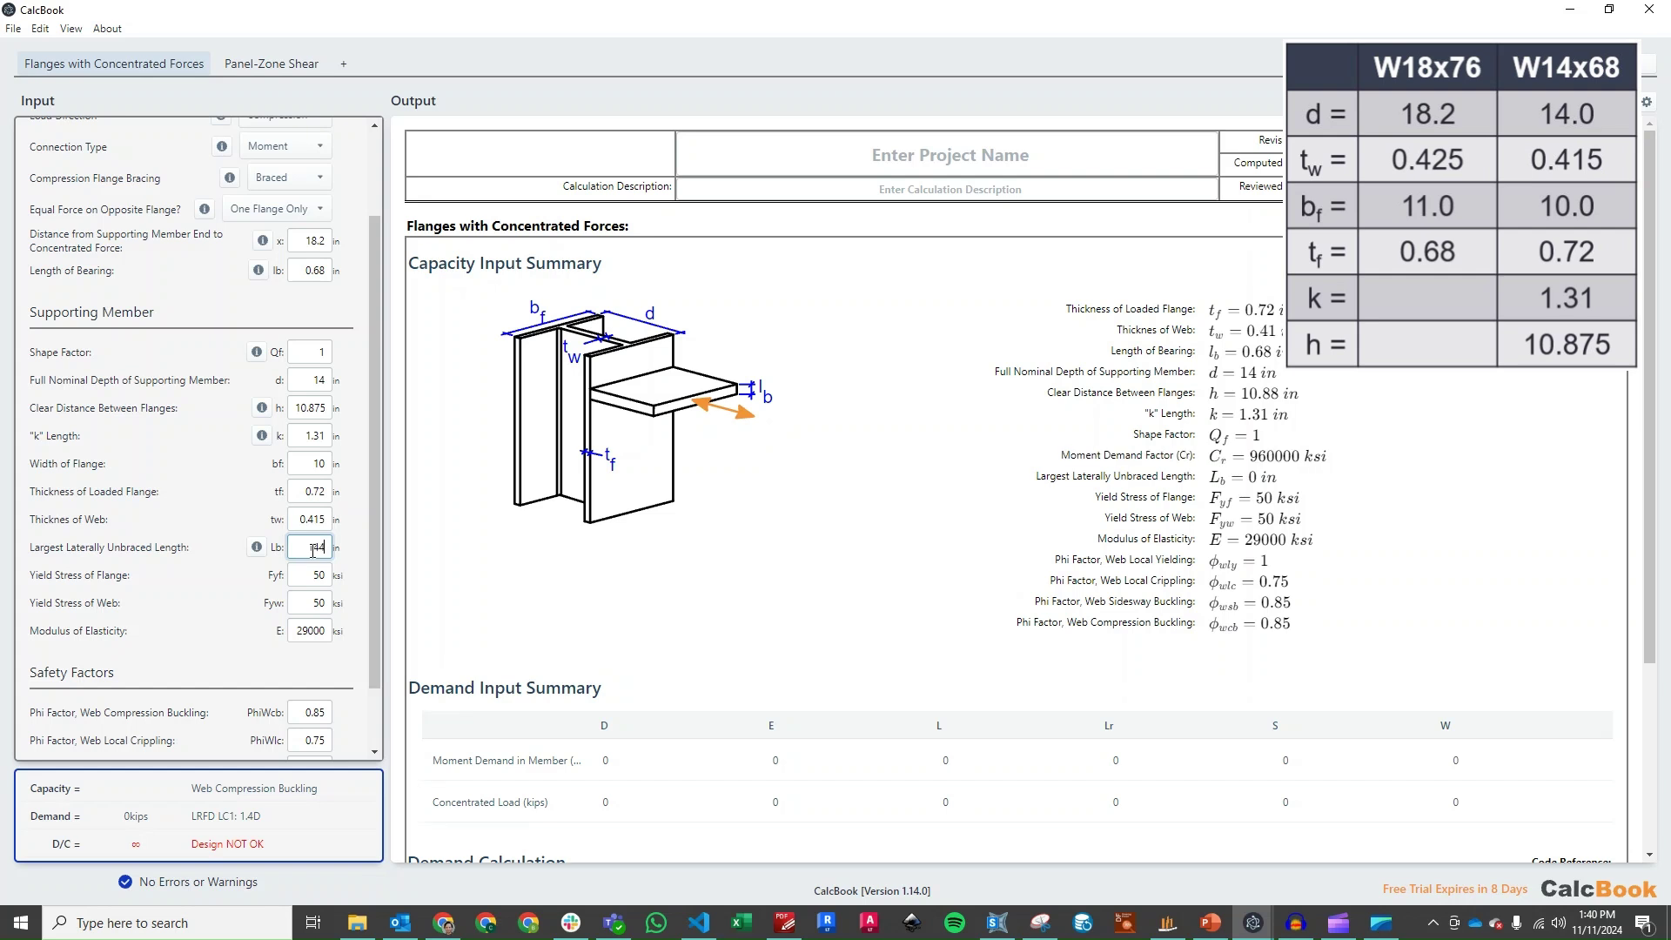
left_click(314, 510)
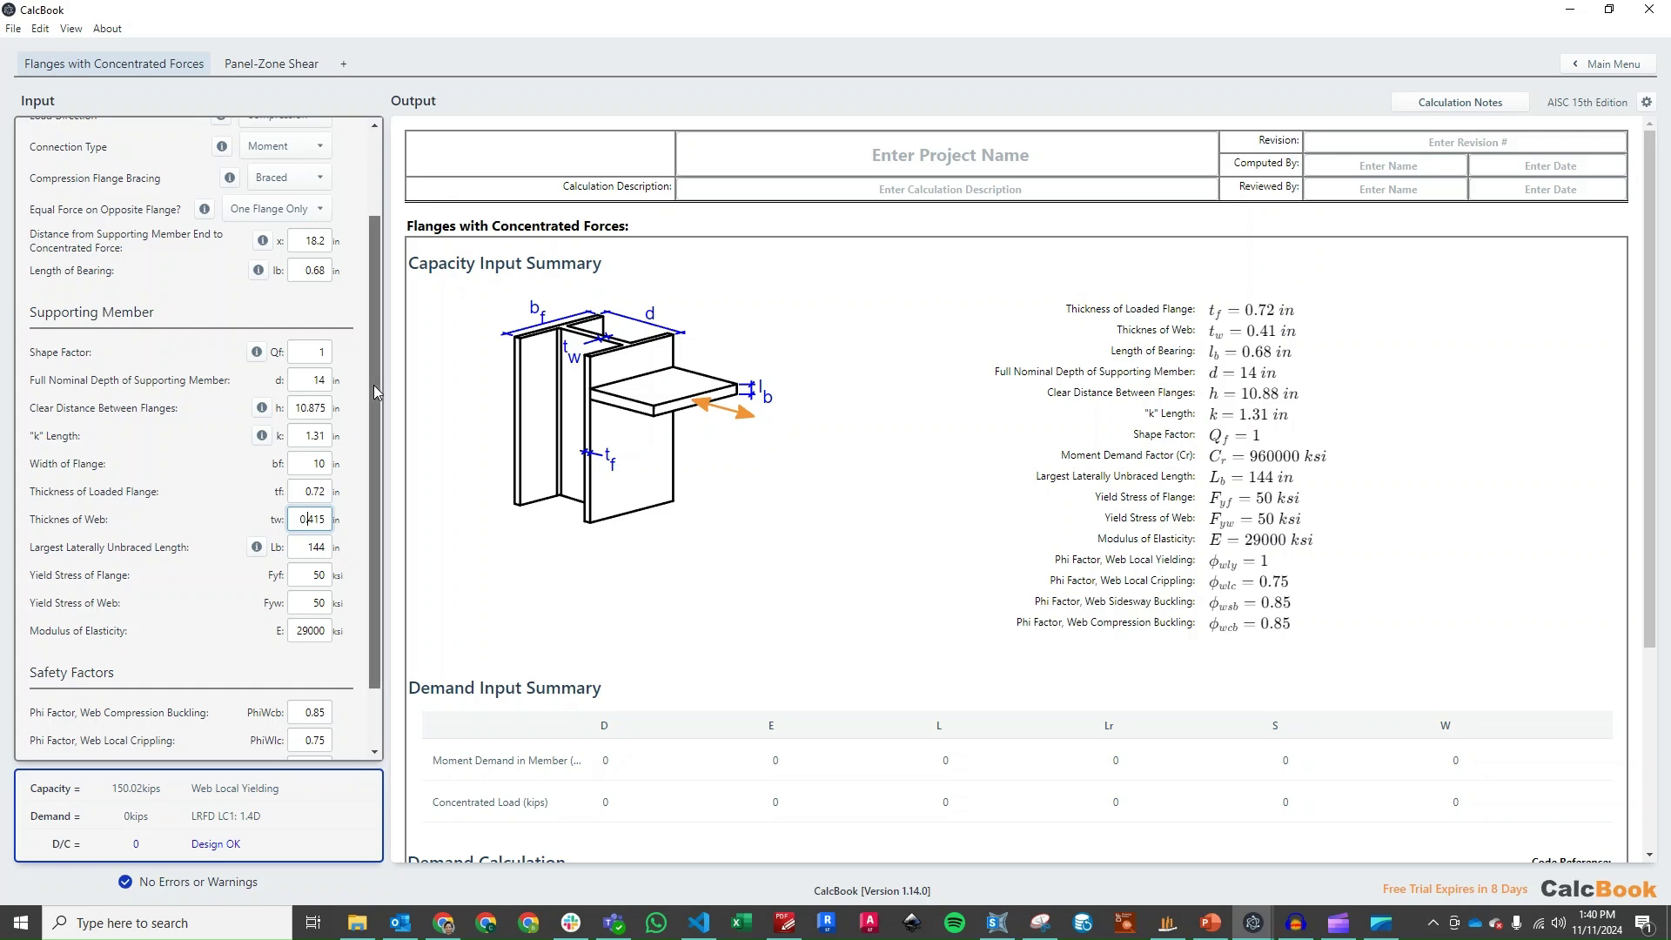
left_click_drag(374, 385, 378, 305)
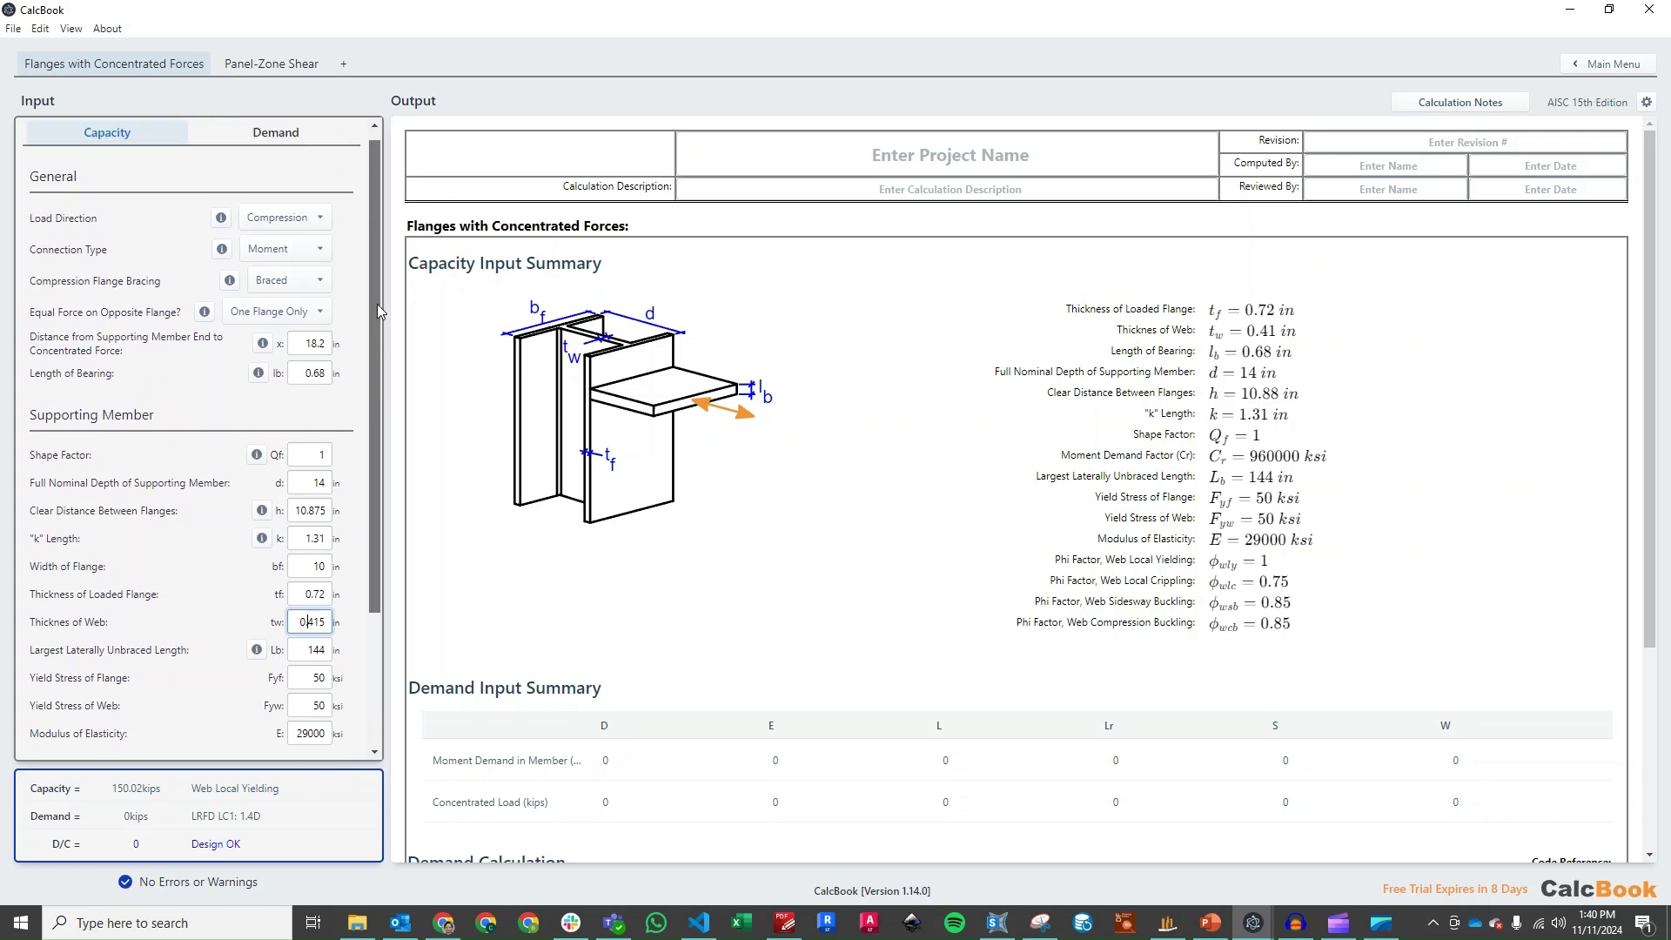
left_click(257, 467)
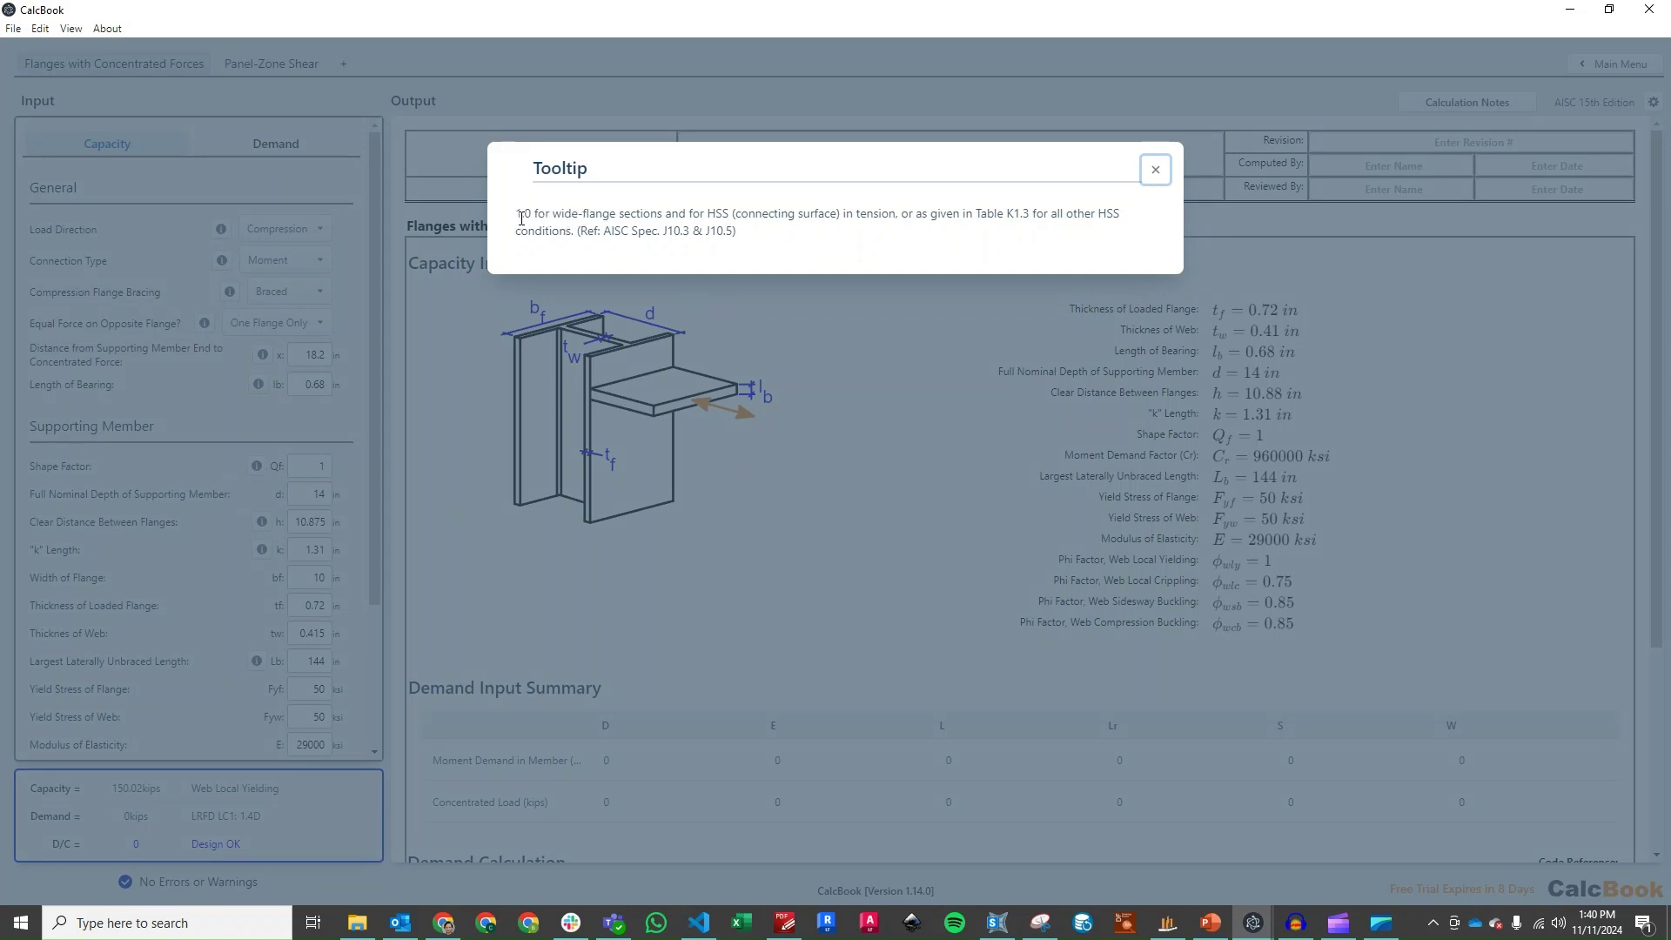
left_click(408, 478)
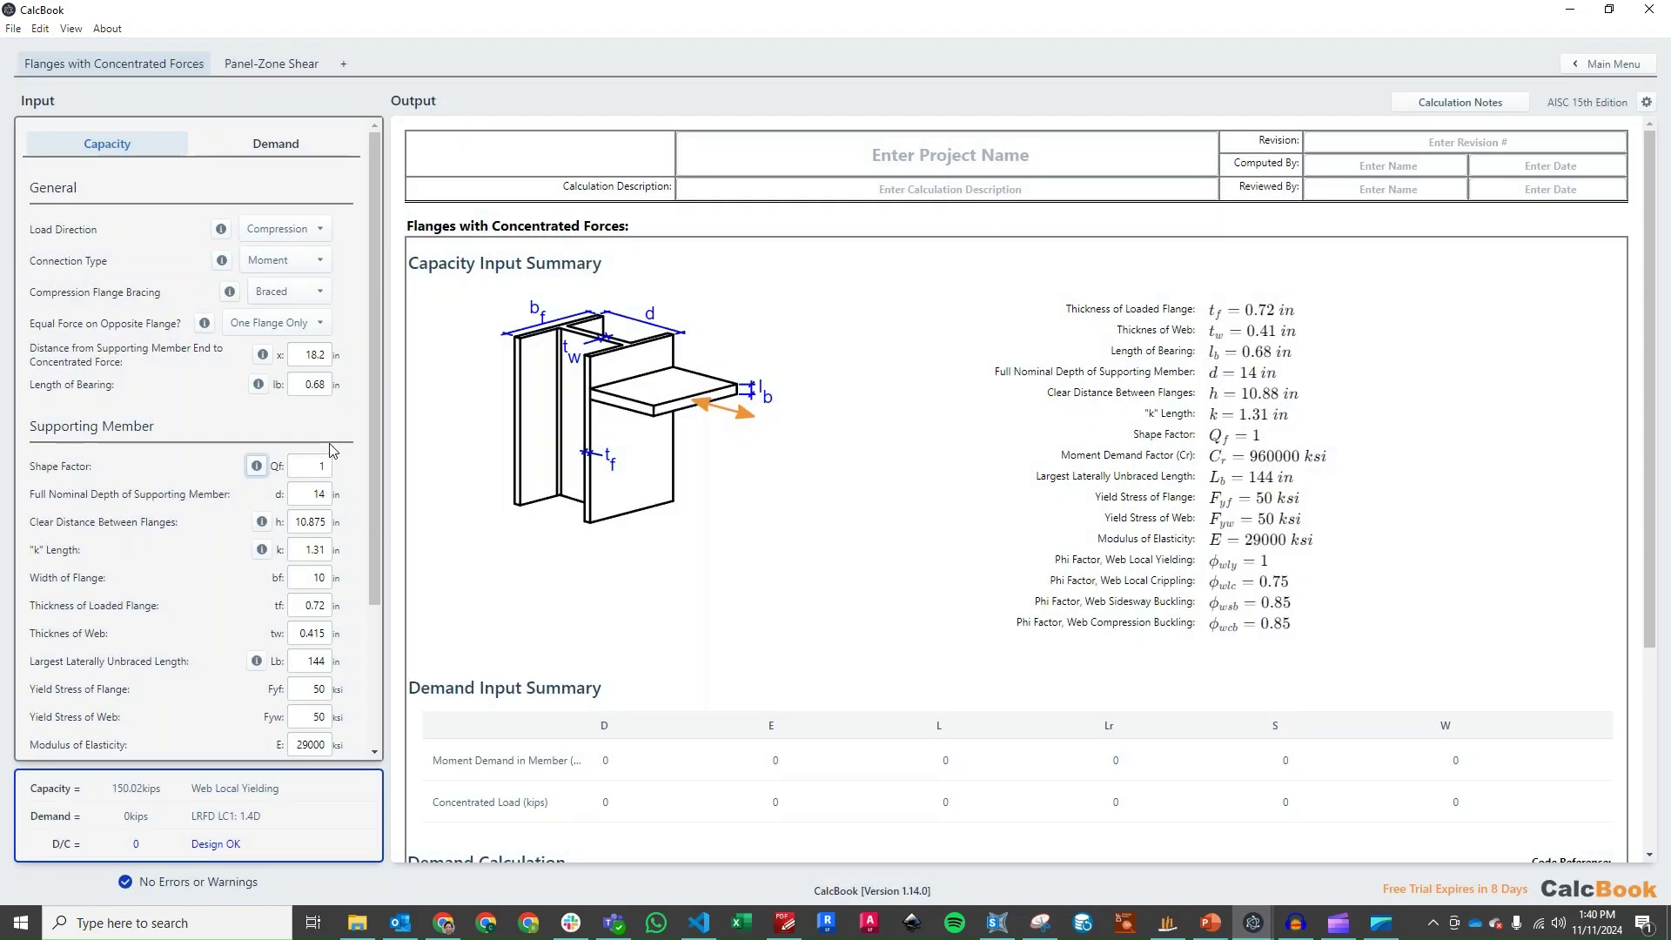
Switch to demand inputs using already-factored loads without load combinations, and review the moment demand note.
left_click(312, 144)
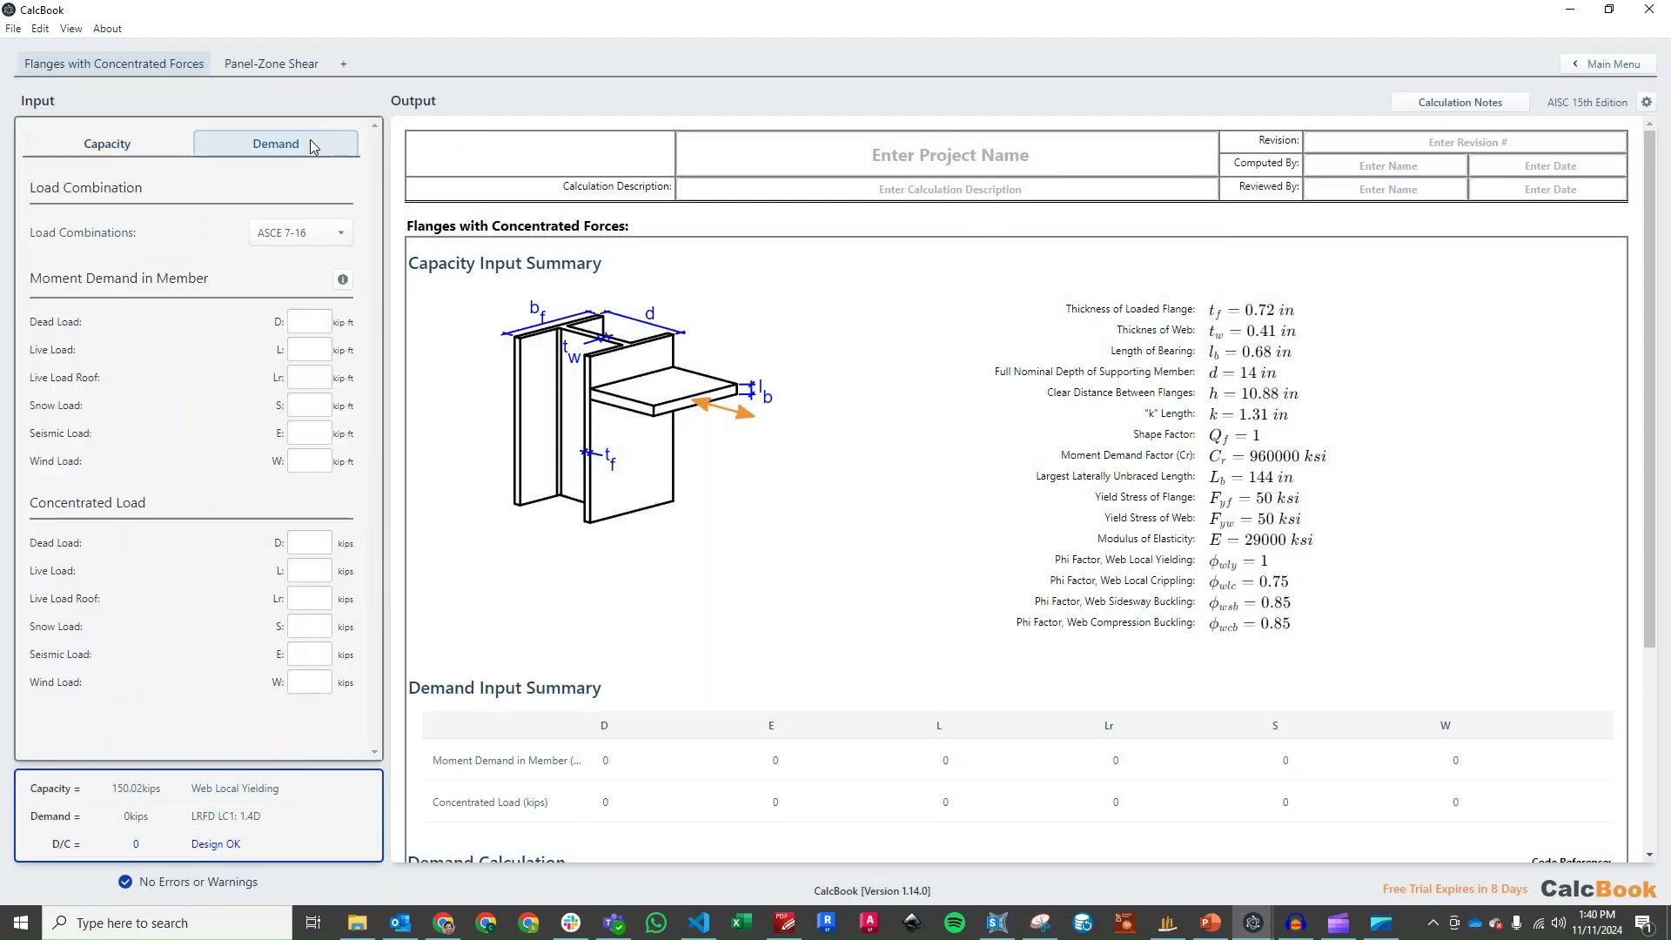
left_click(329, 233)
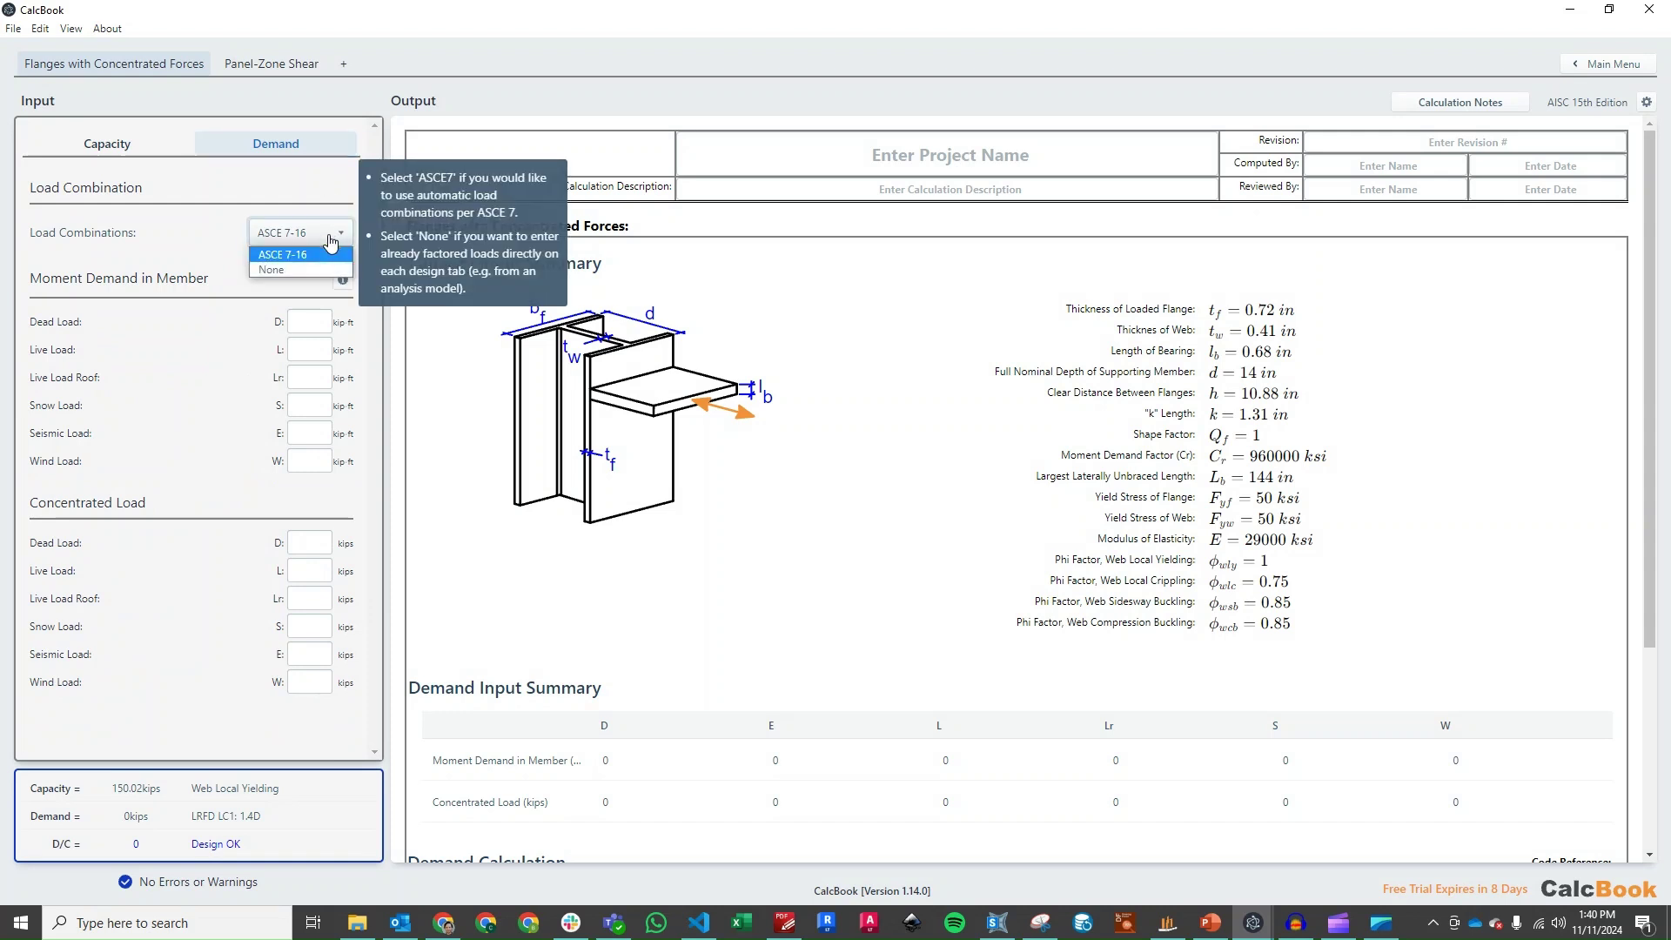
left_click(305, 269)
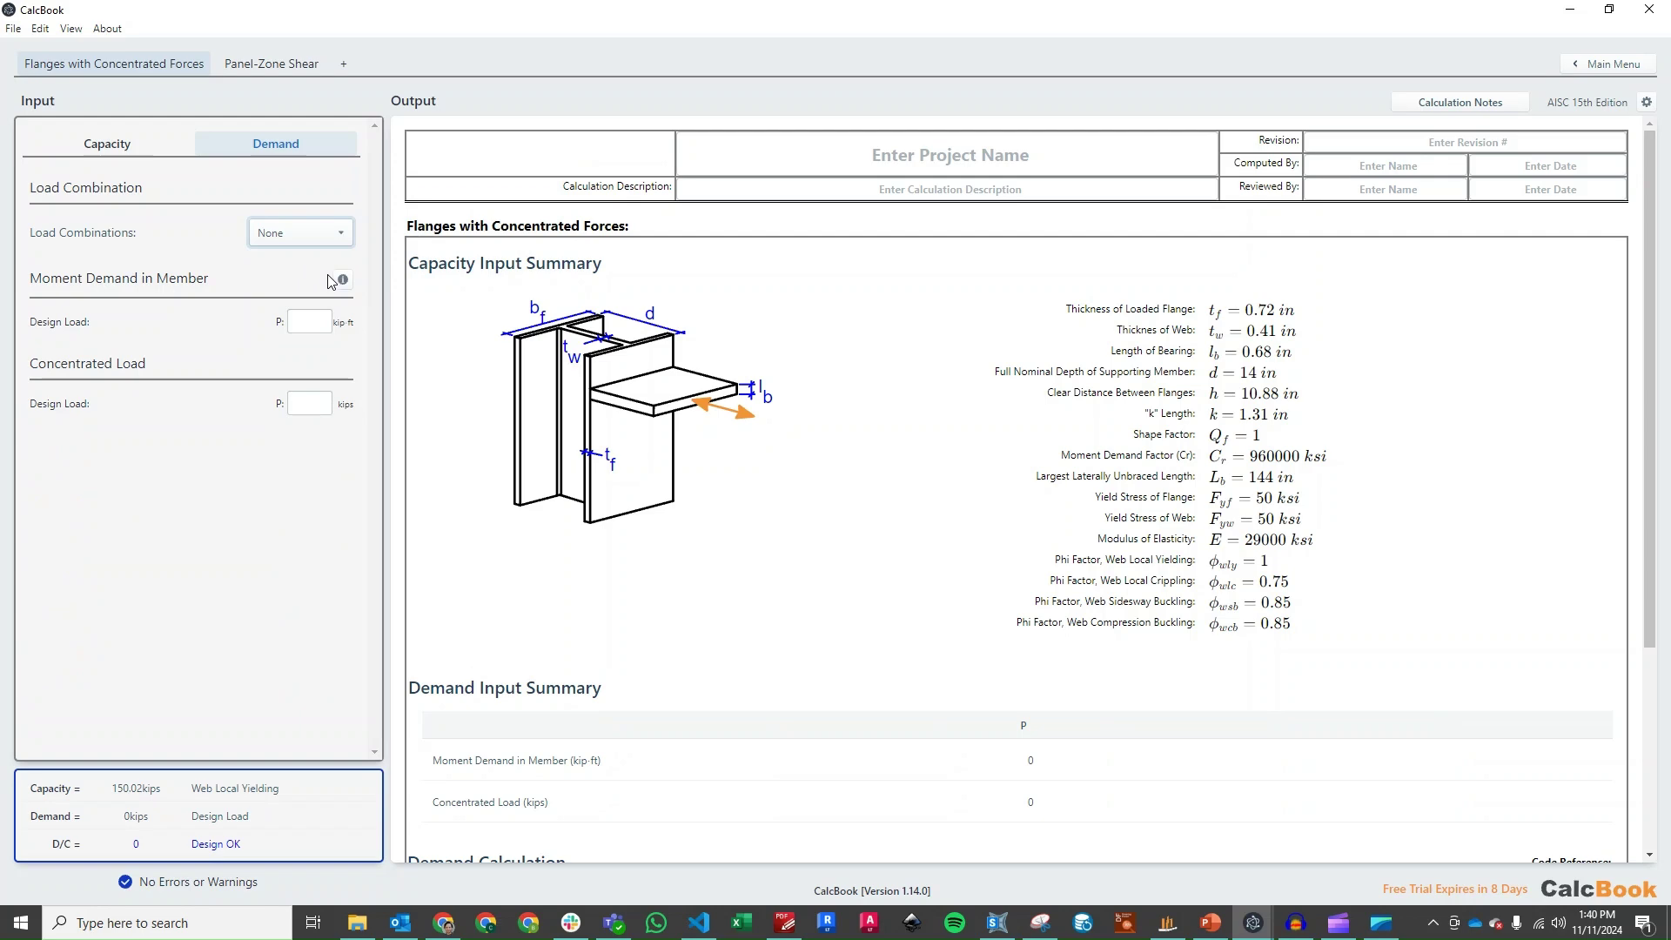
left_click(343, 279)
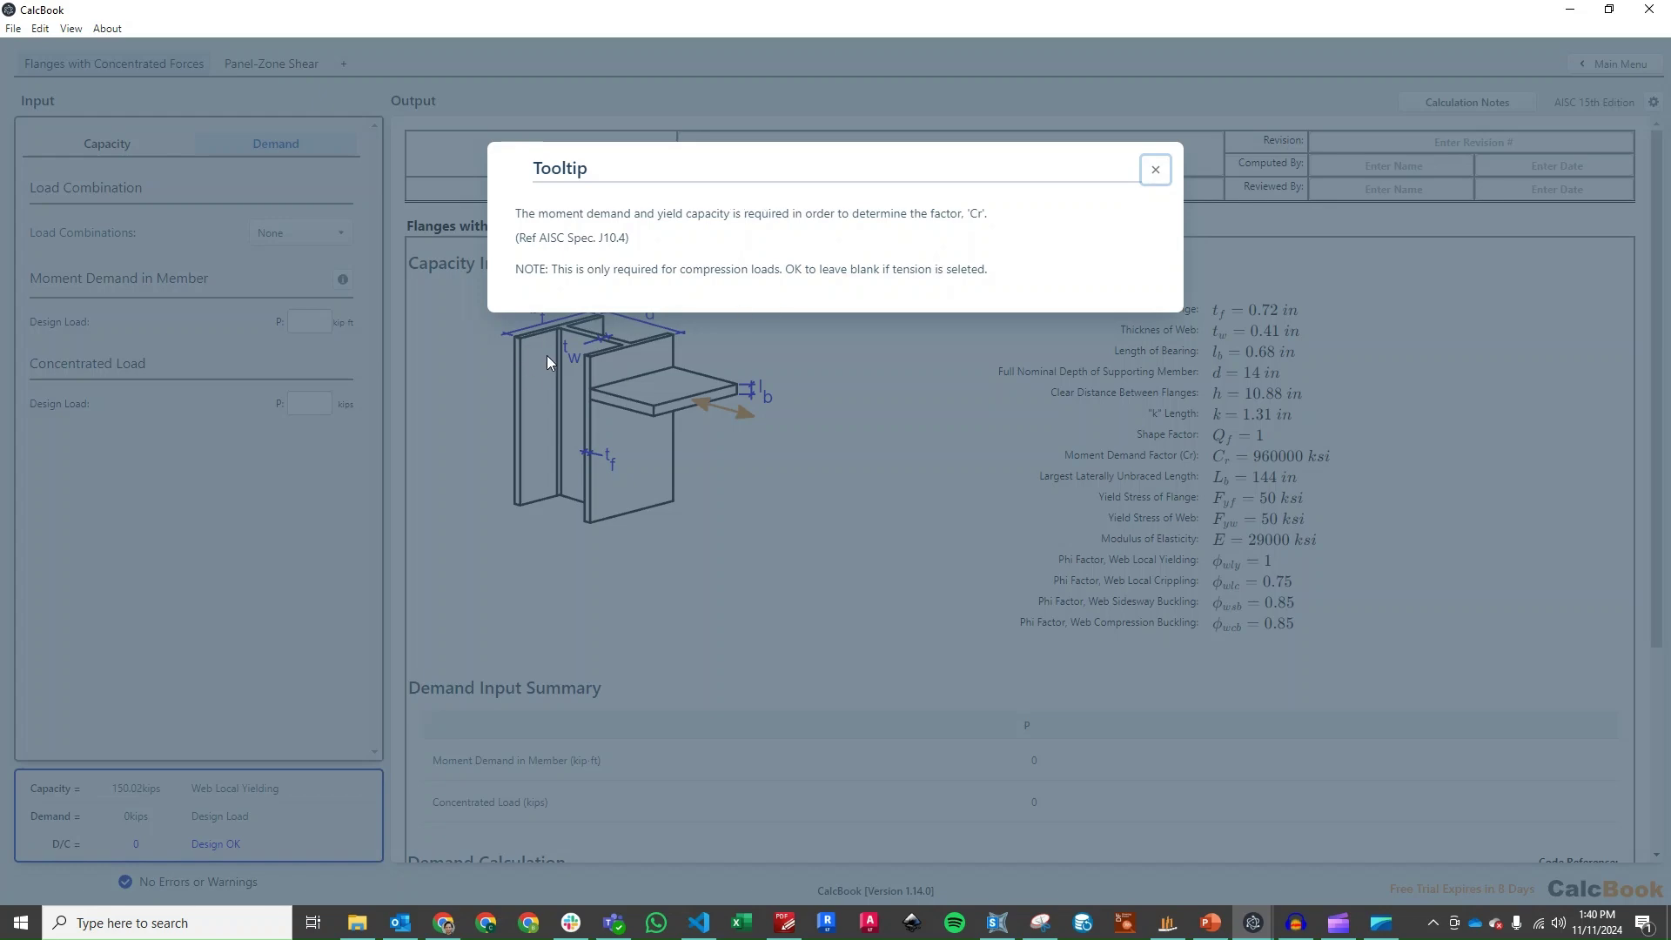
left_click(489, 339)
Enter a 97.4 kip-ft moment demand and a 67 kip concentrated load.
left_click(310, 322)
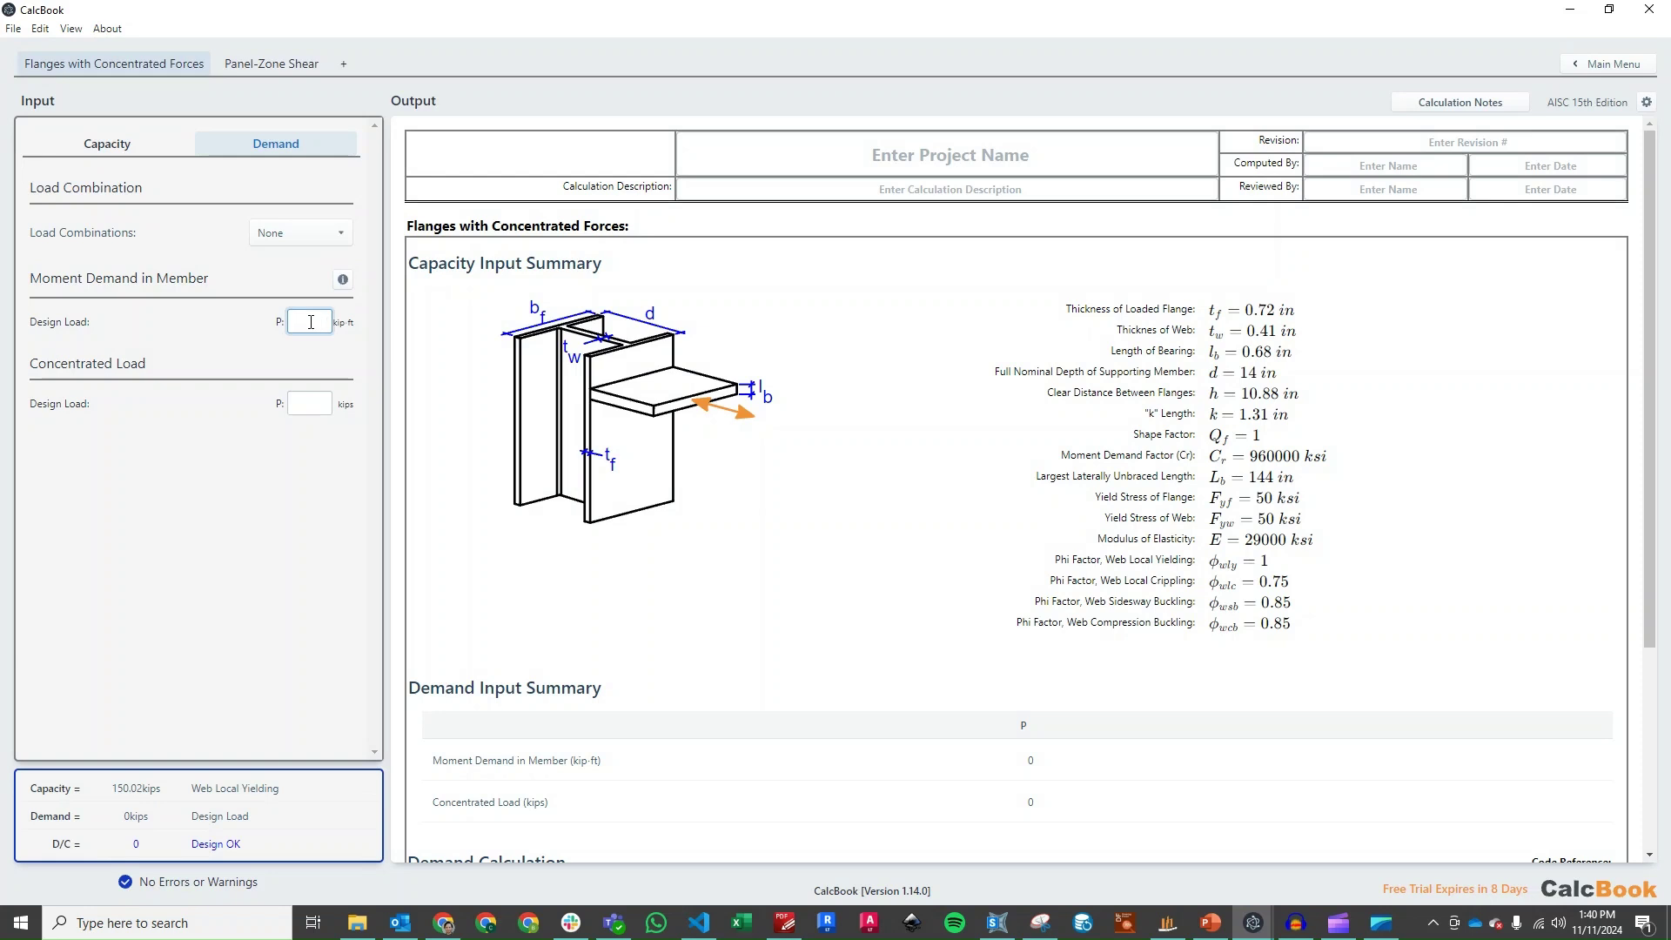
left_click(1210, 923)
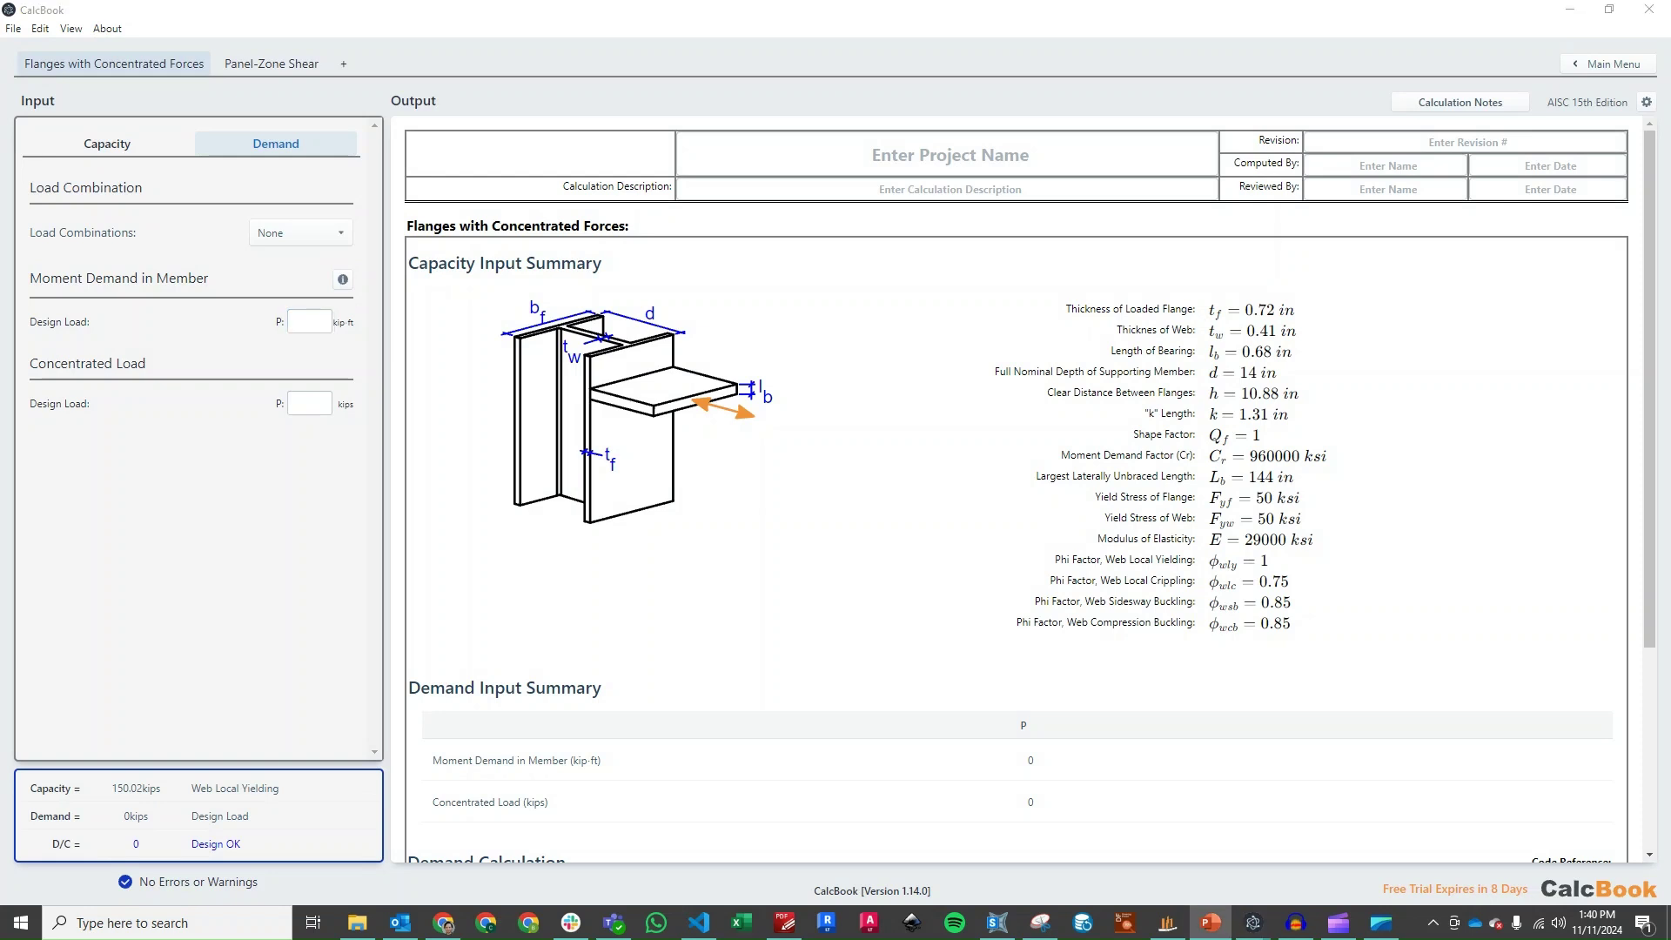
left_click(305, 320)
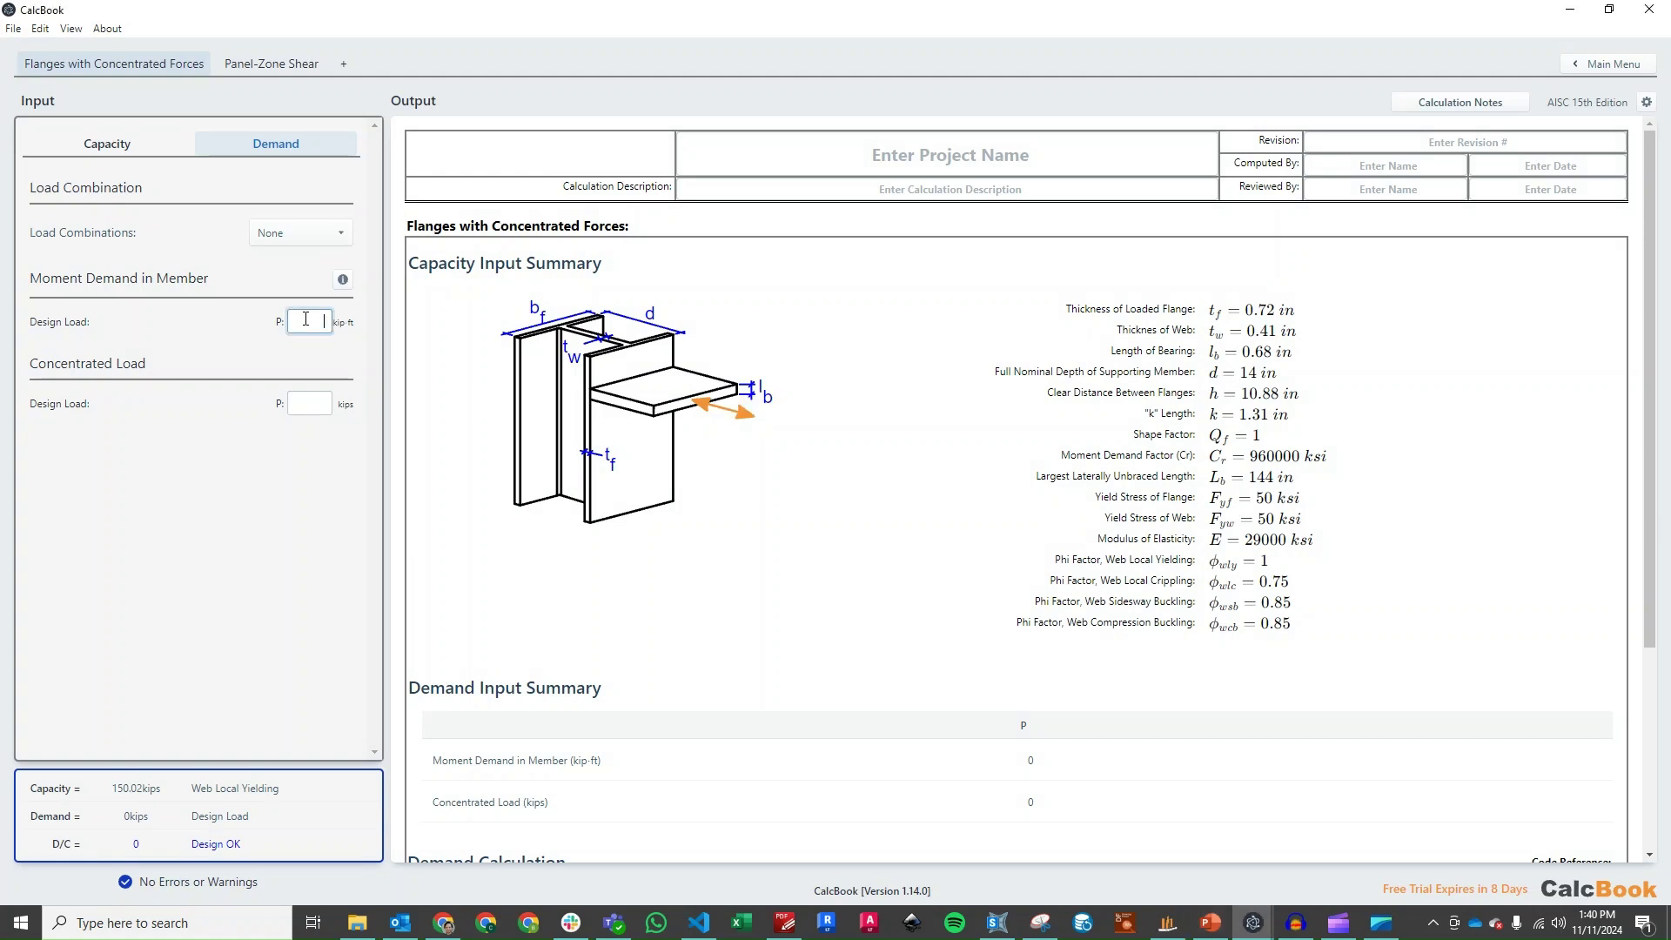
type("37.4")
left_click(316, 401)
type("67")
left_click(331, 501)
scroll(1018, 401, "down", 3)
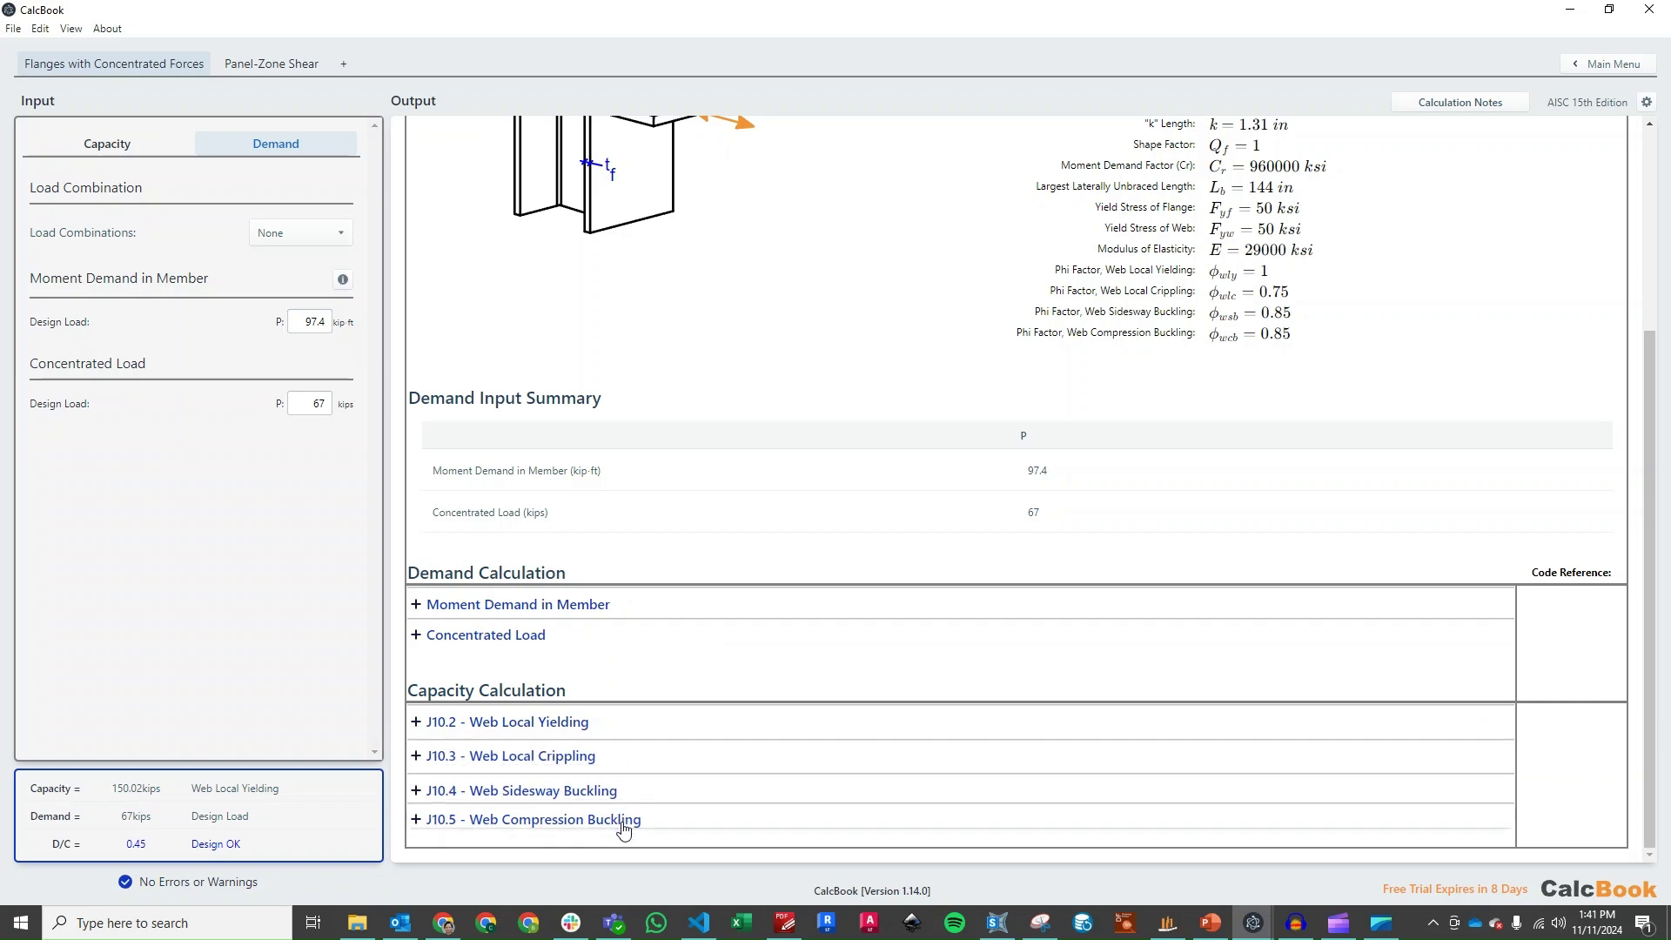
Review the calculation notes, then expand the J10.2 Web Local Yielding calculation.
left_click(1461, 103)
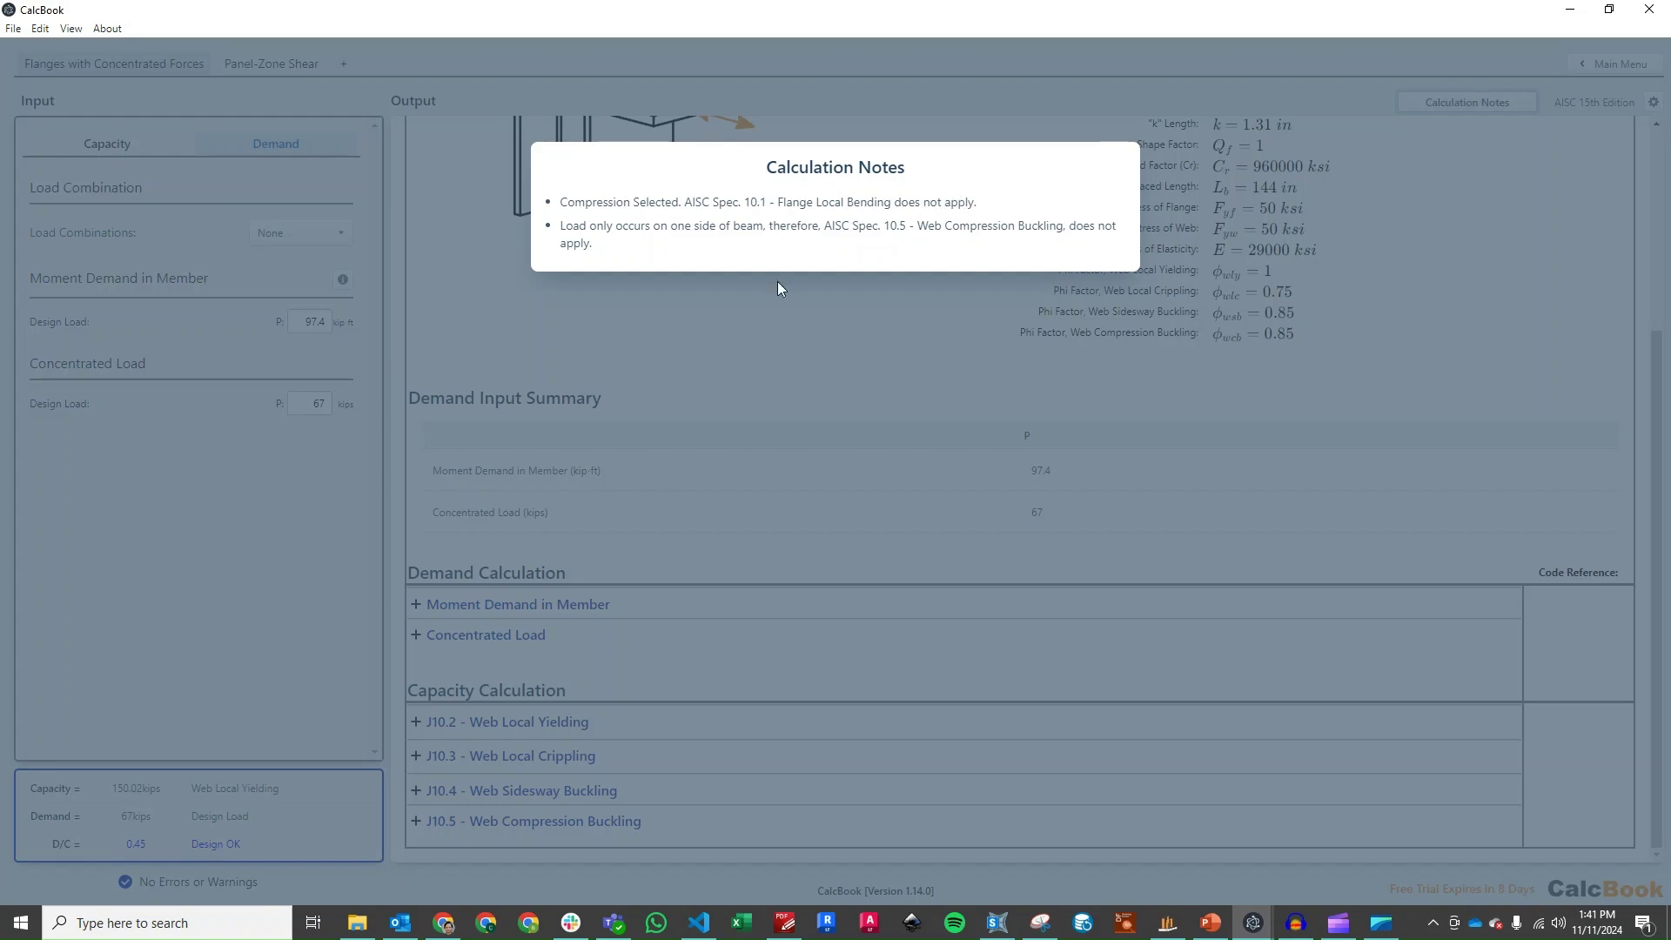
left_click(809, 324)
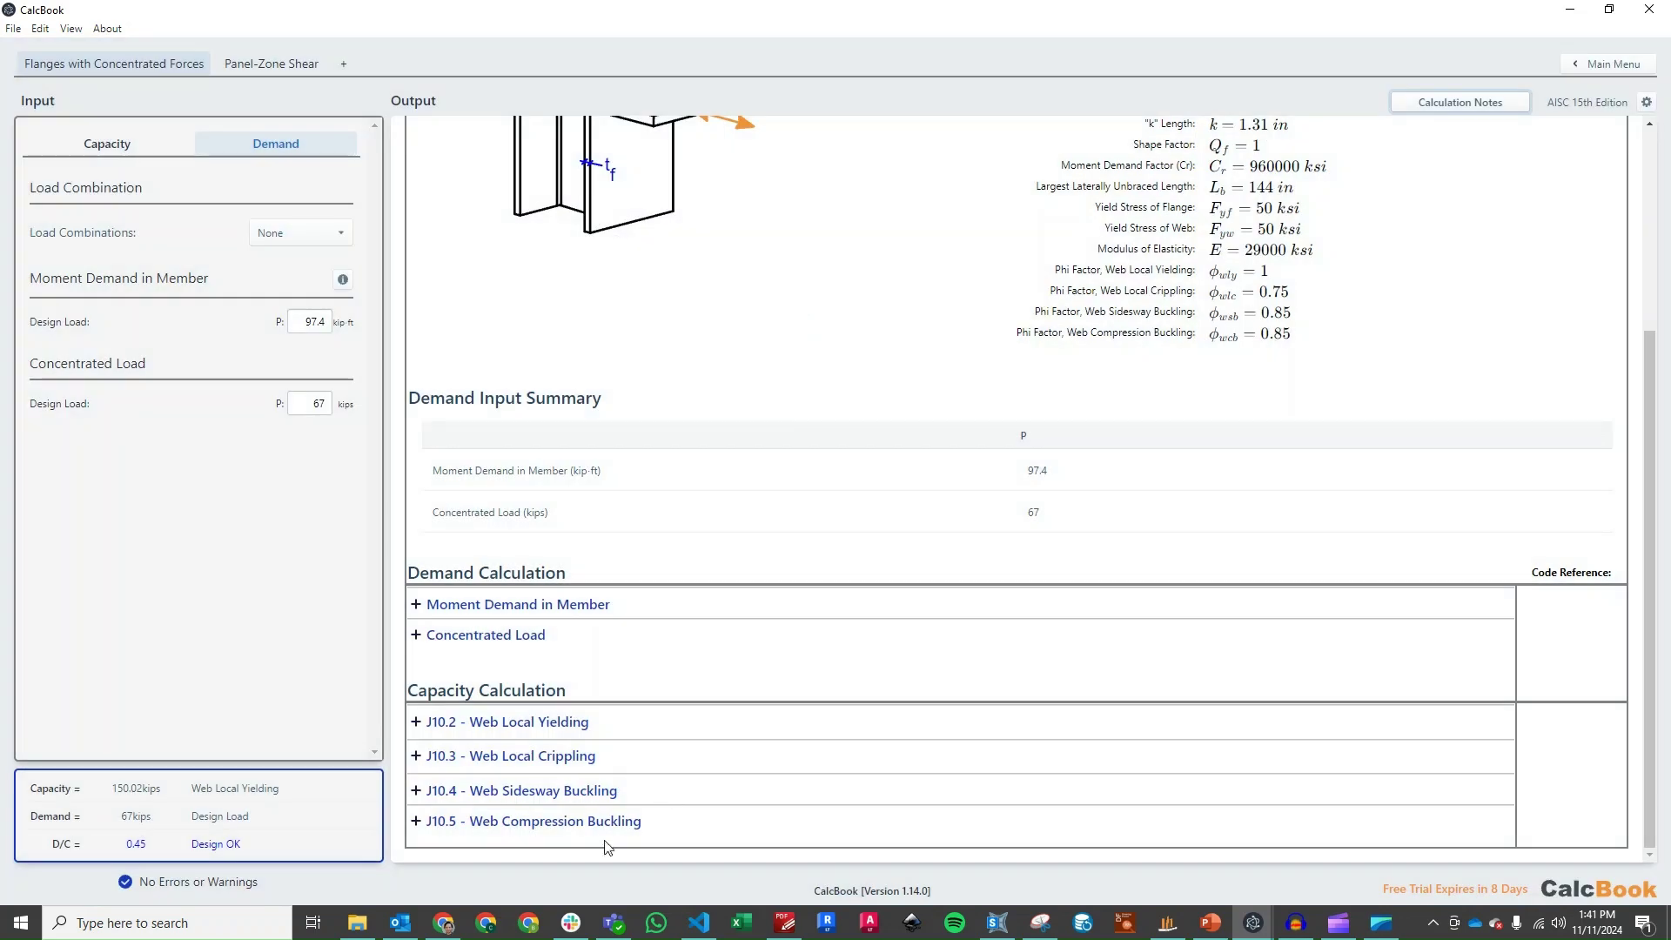
left_click(573, 721)
scroll(812, 526, "down", 2)
scroll(816, 528, "down", 1)
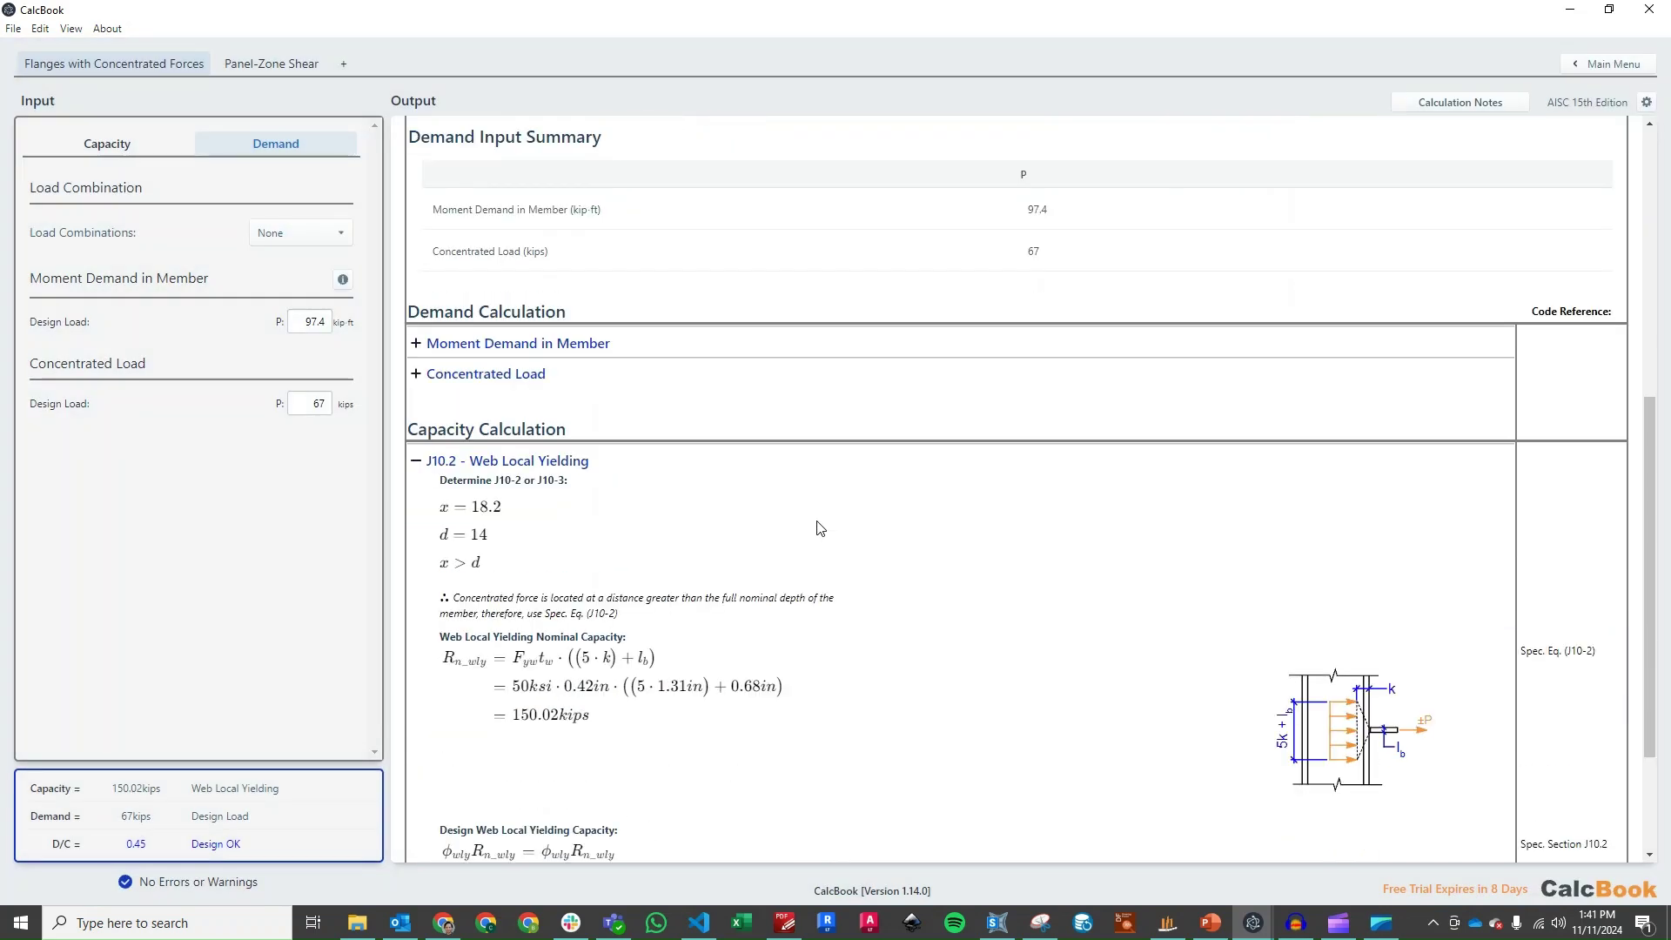
scroll(819, 528, "down", 2)
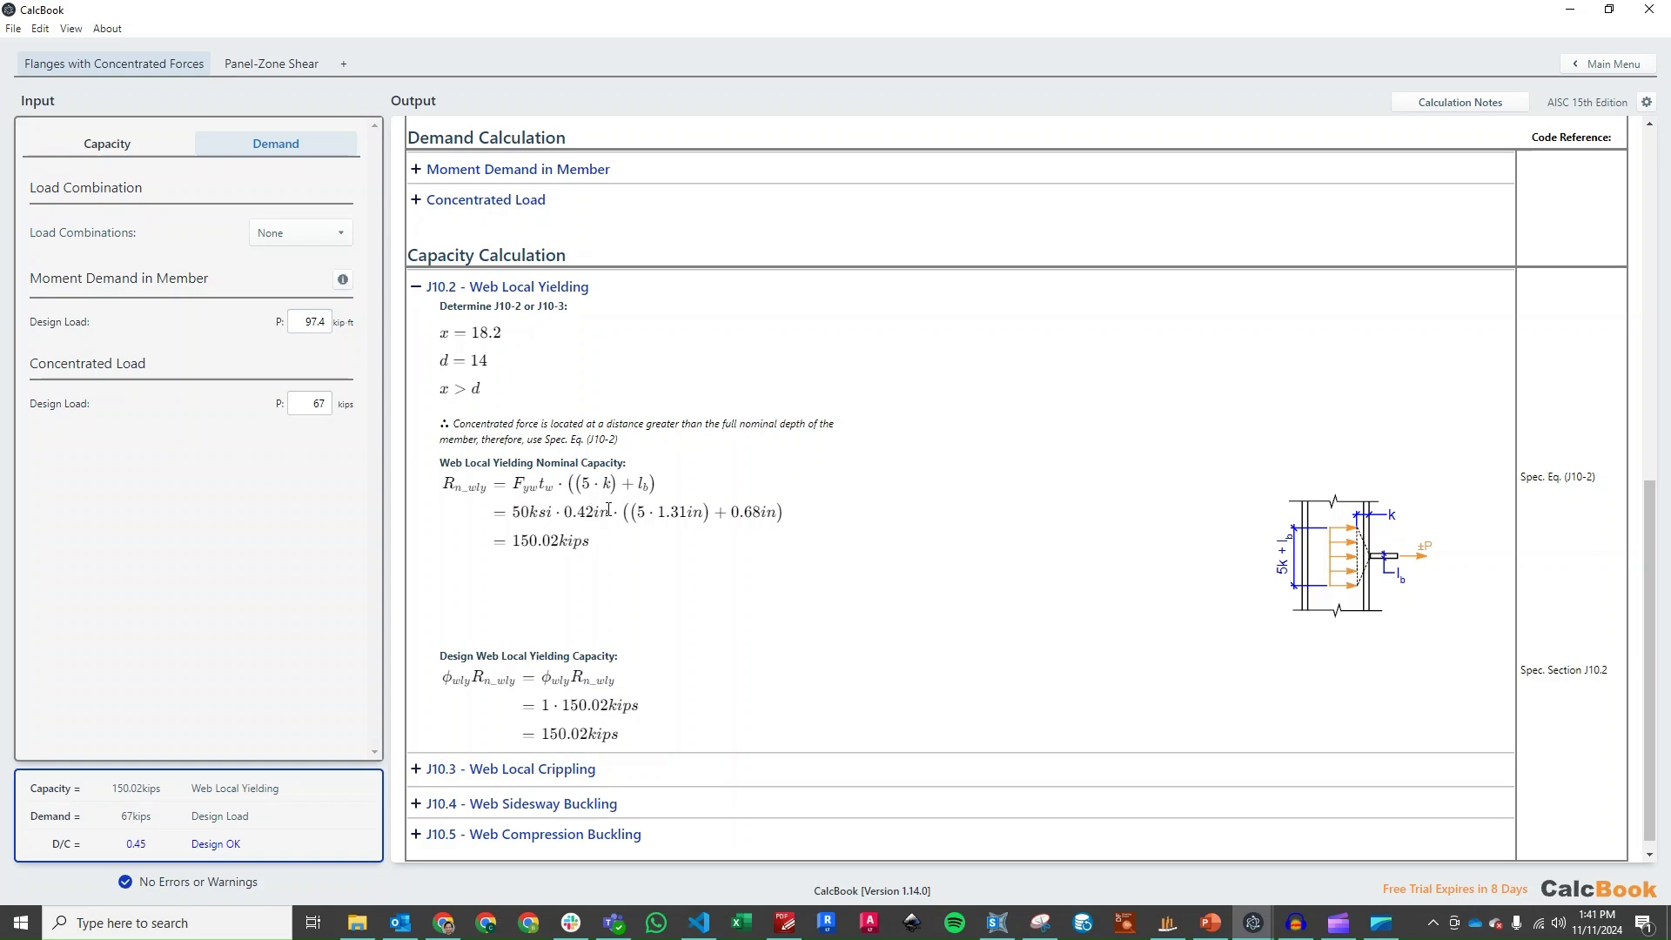
mouse_move(1312, 557)
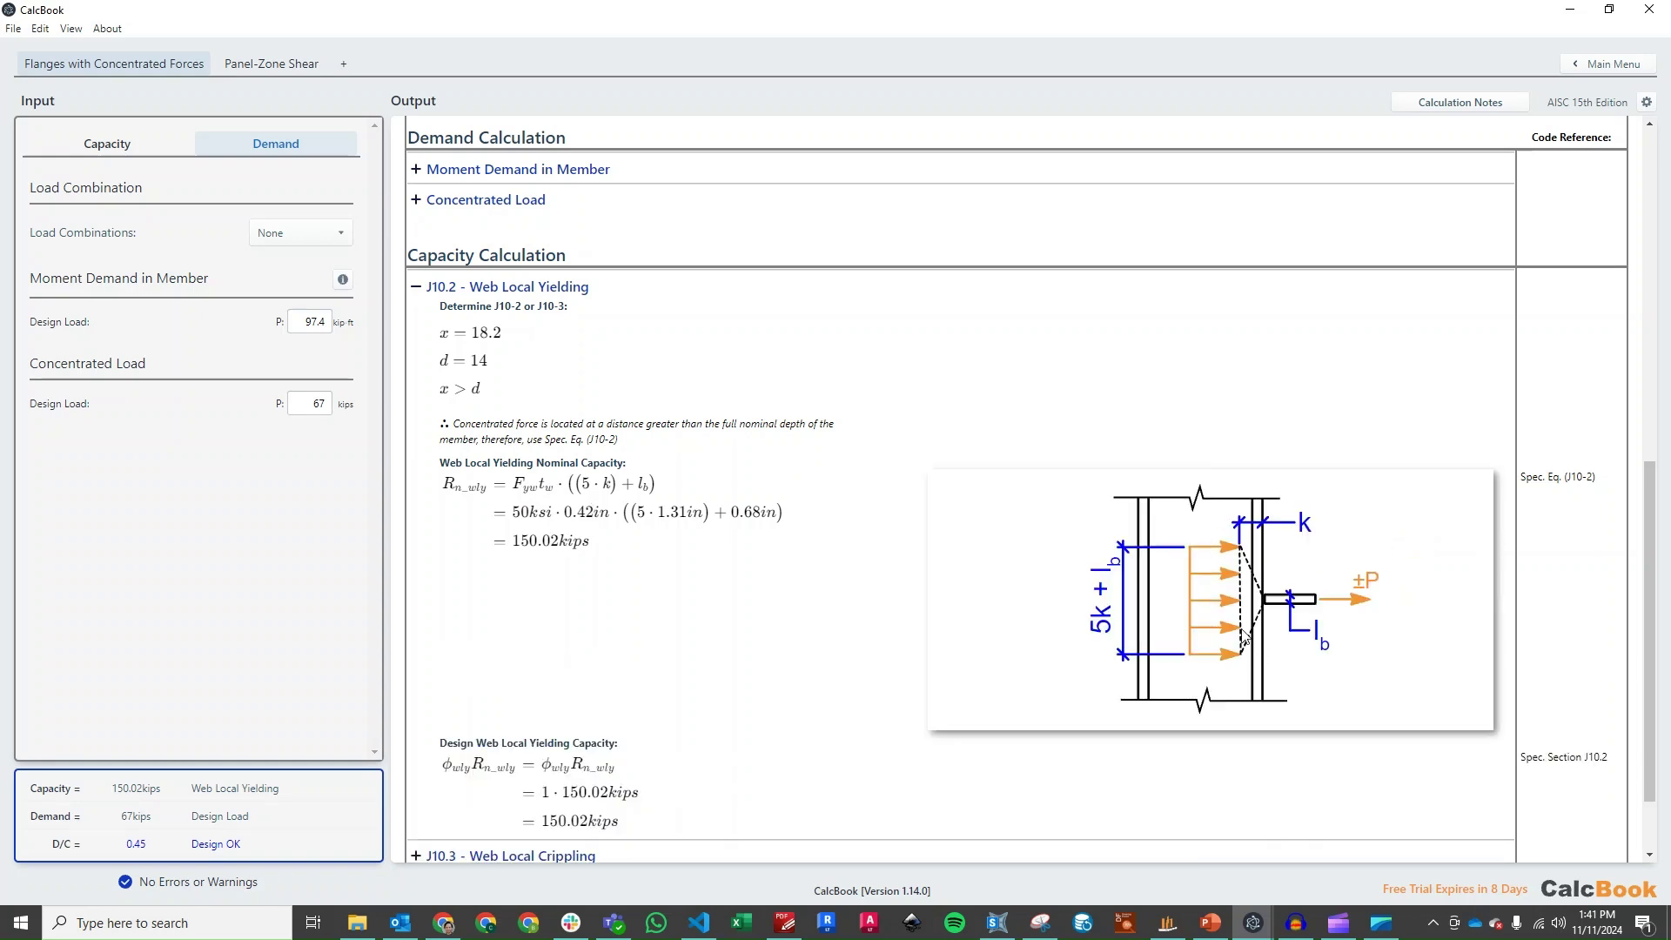
scroll(738, 610, "down", 1)
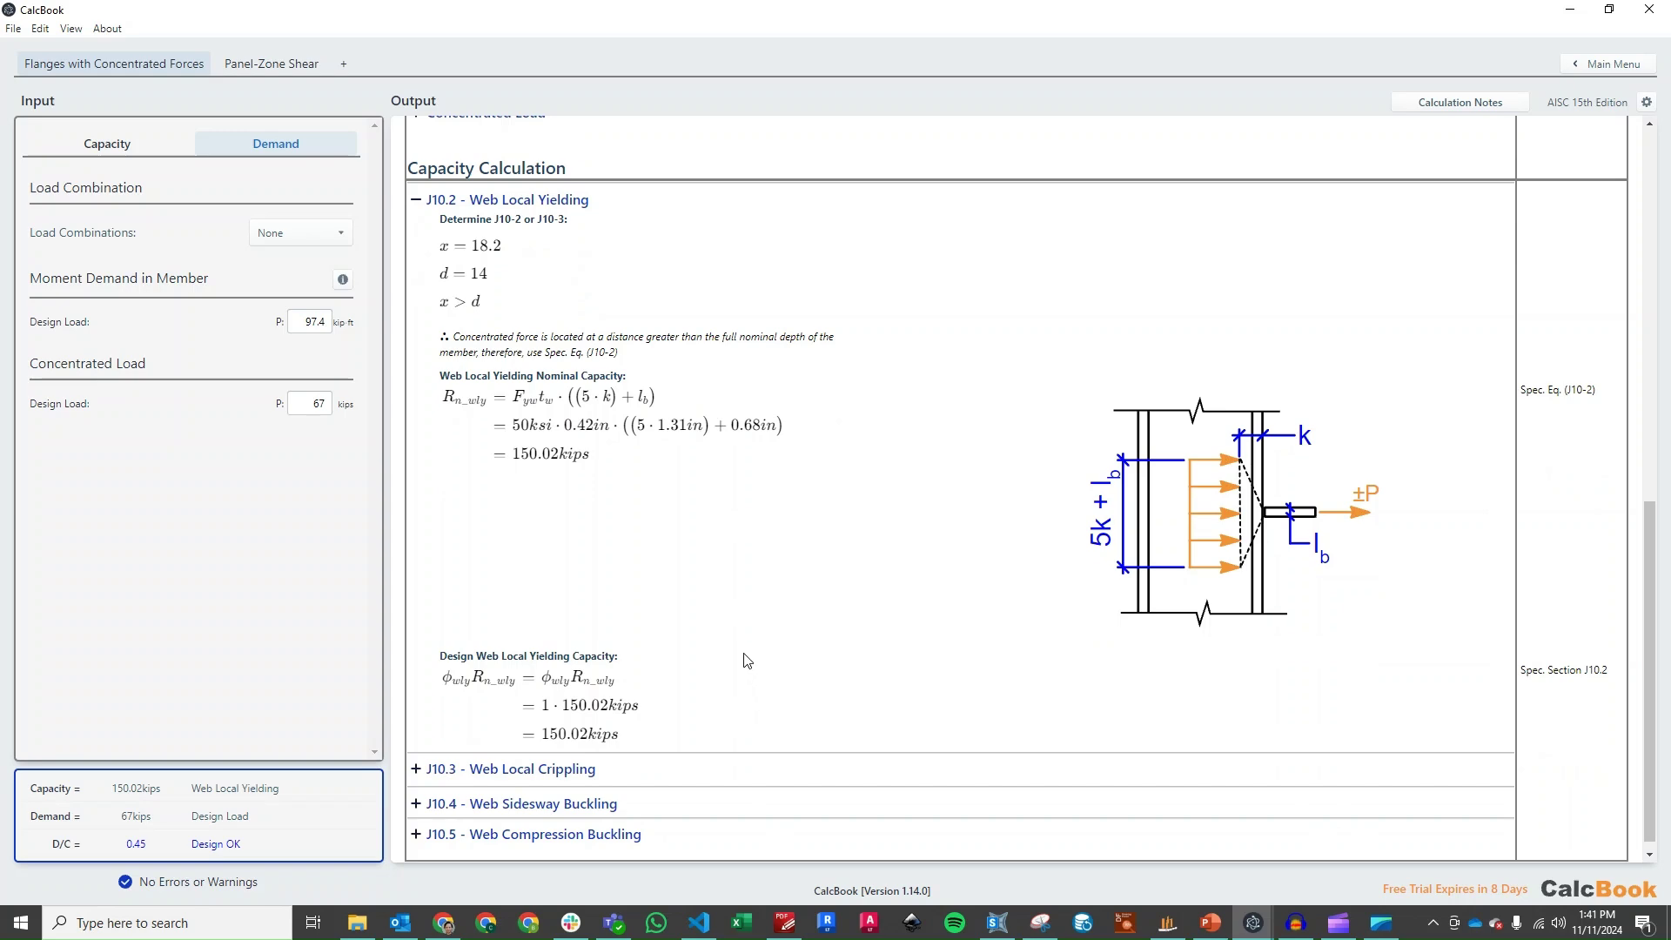
Expand the J10.3 Web Local Crippling, J10.4 Sidesway Buckling and J10.5 Compression Buckling checks.
left_click(562, 754)
scroll(669, 629, "down", 2)
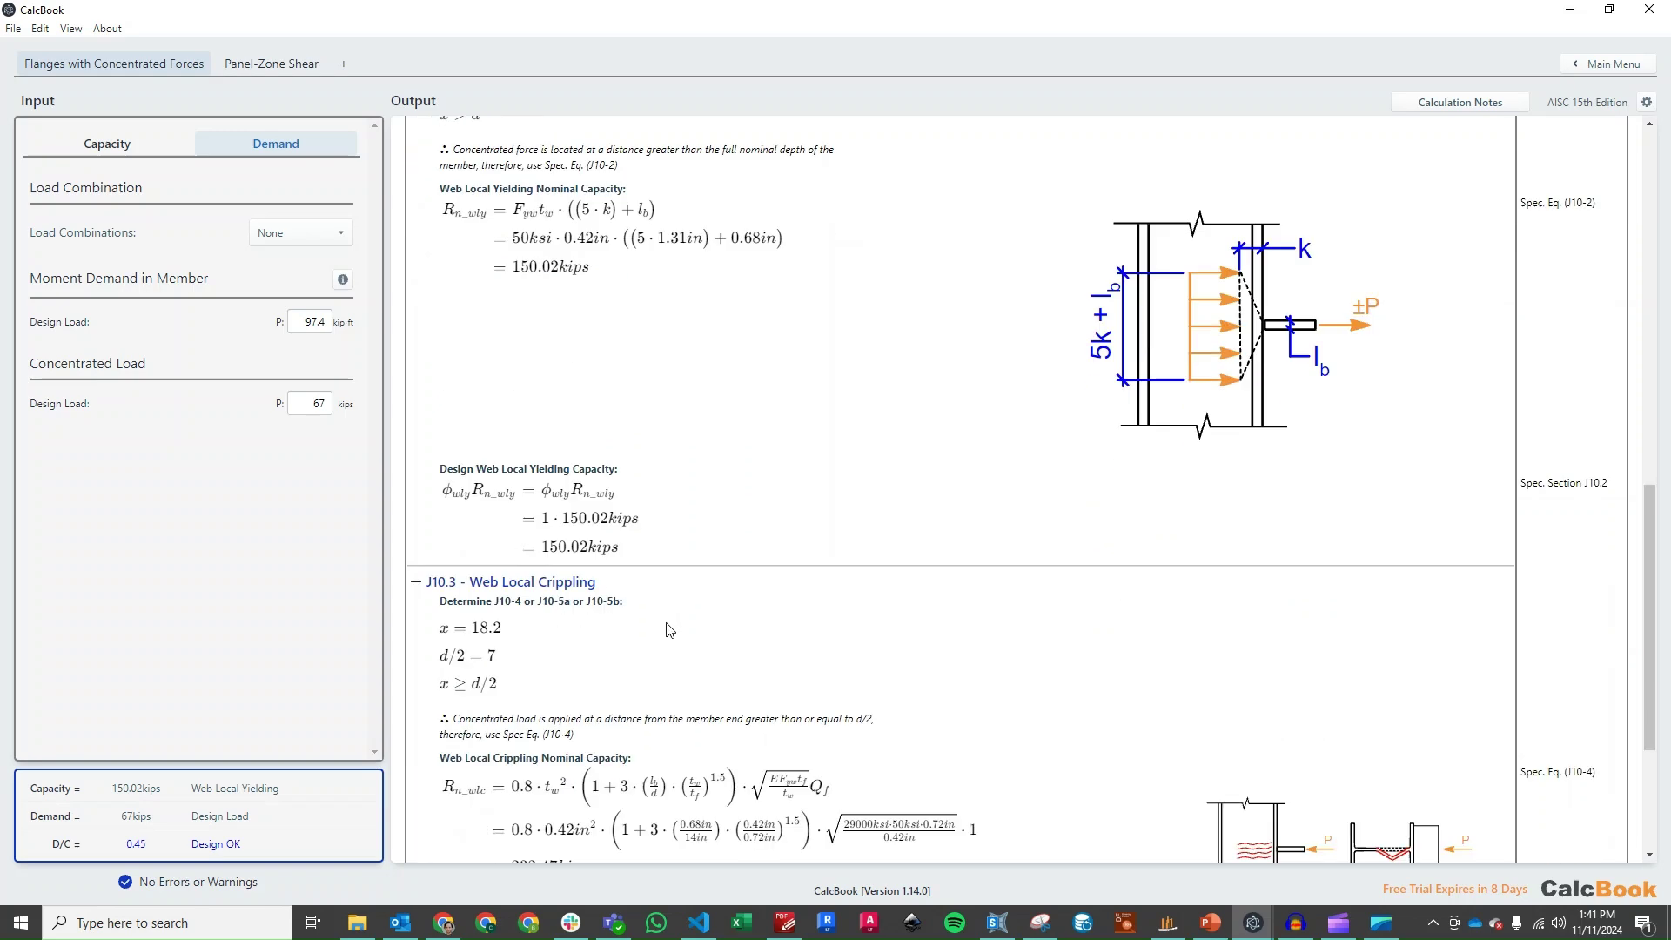
scroll(669, 629, "down", 3)
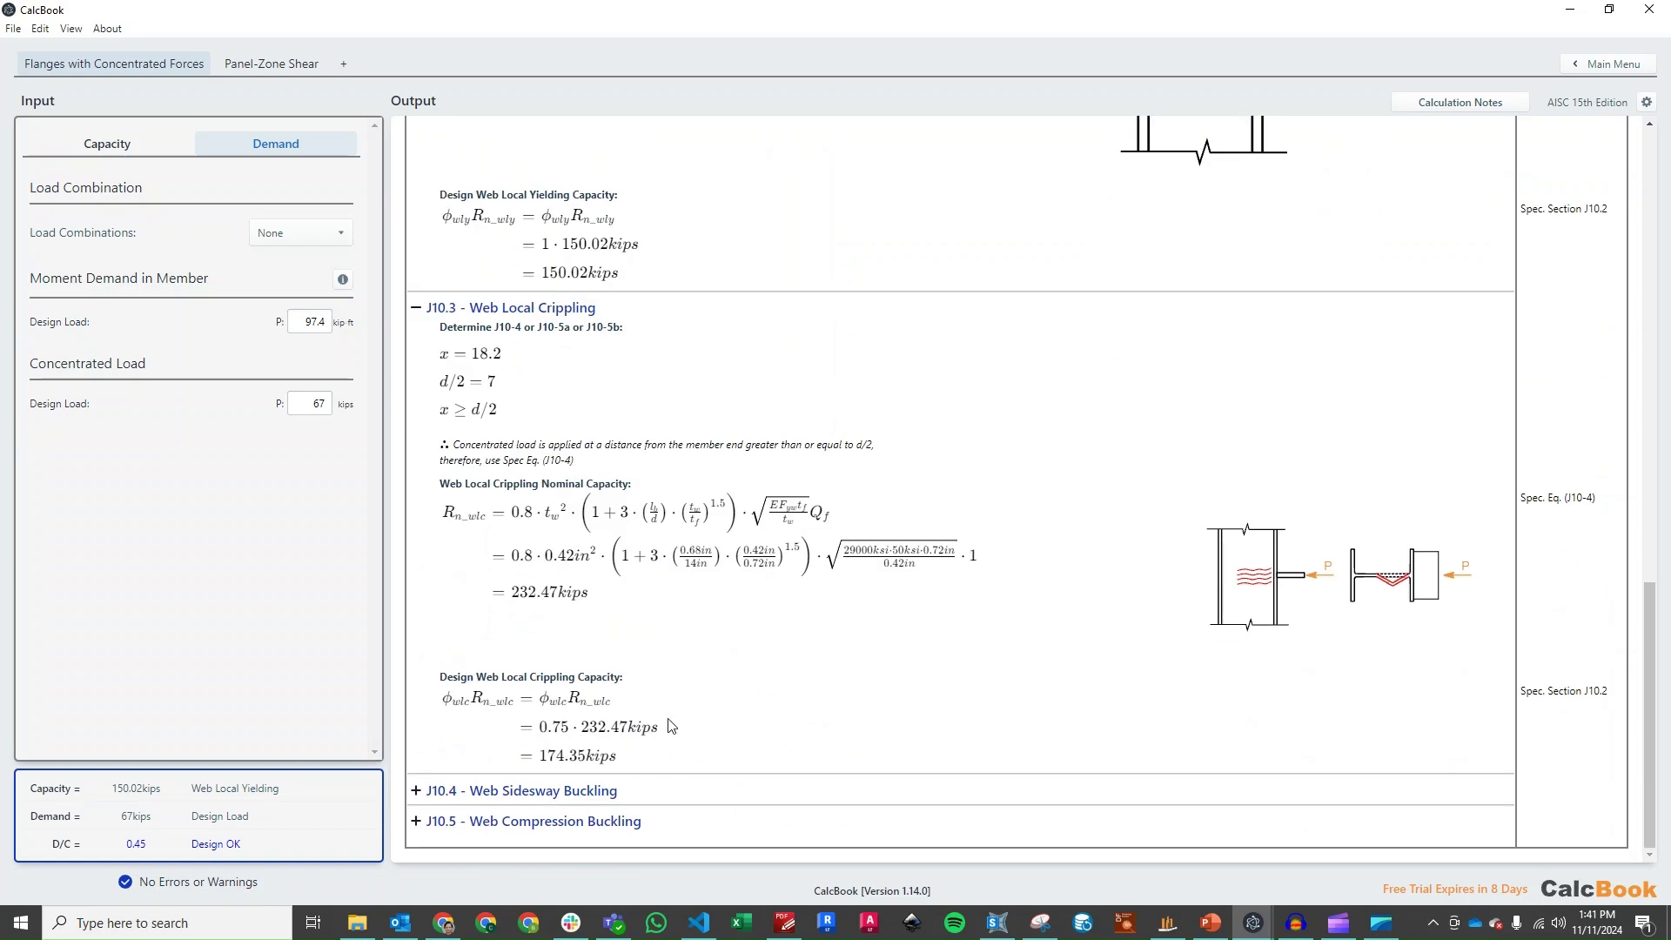
left_click(609, 789)
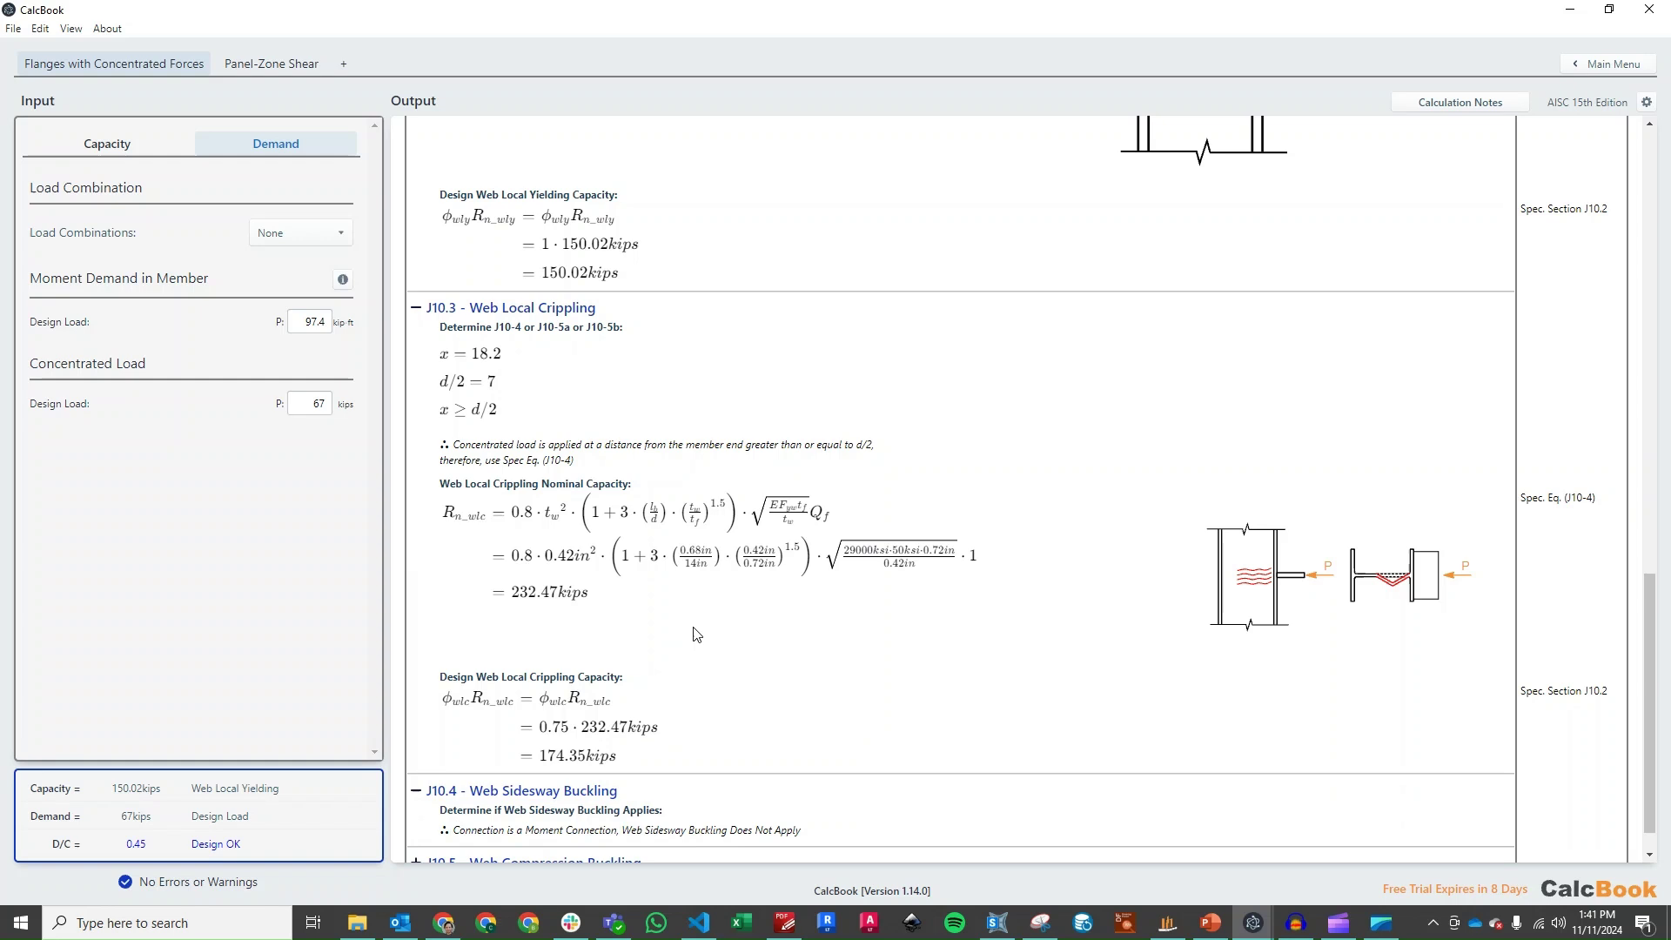
scroll(696, 634, "down", 1)
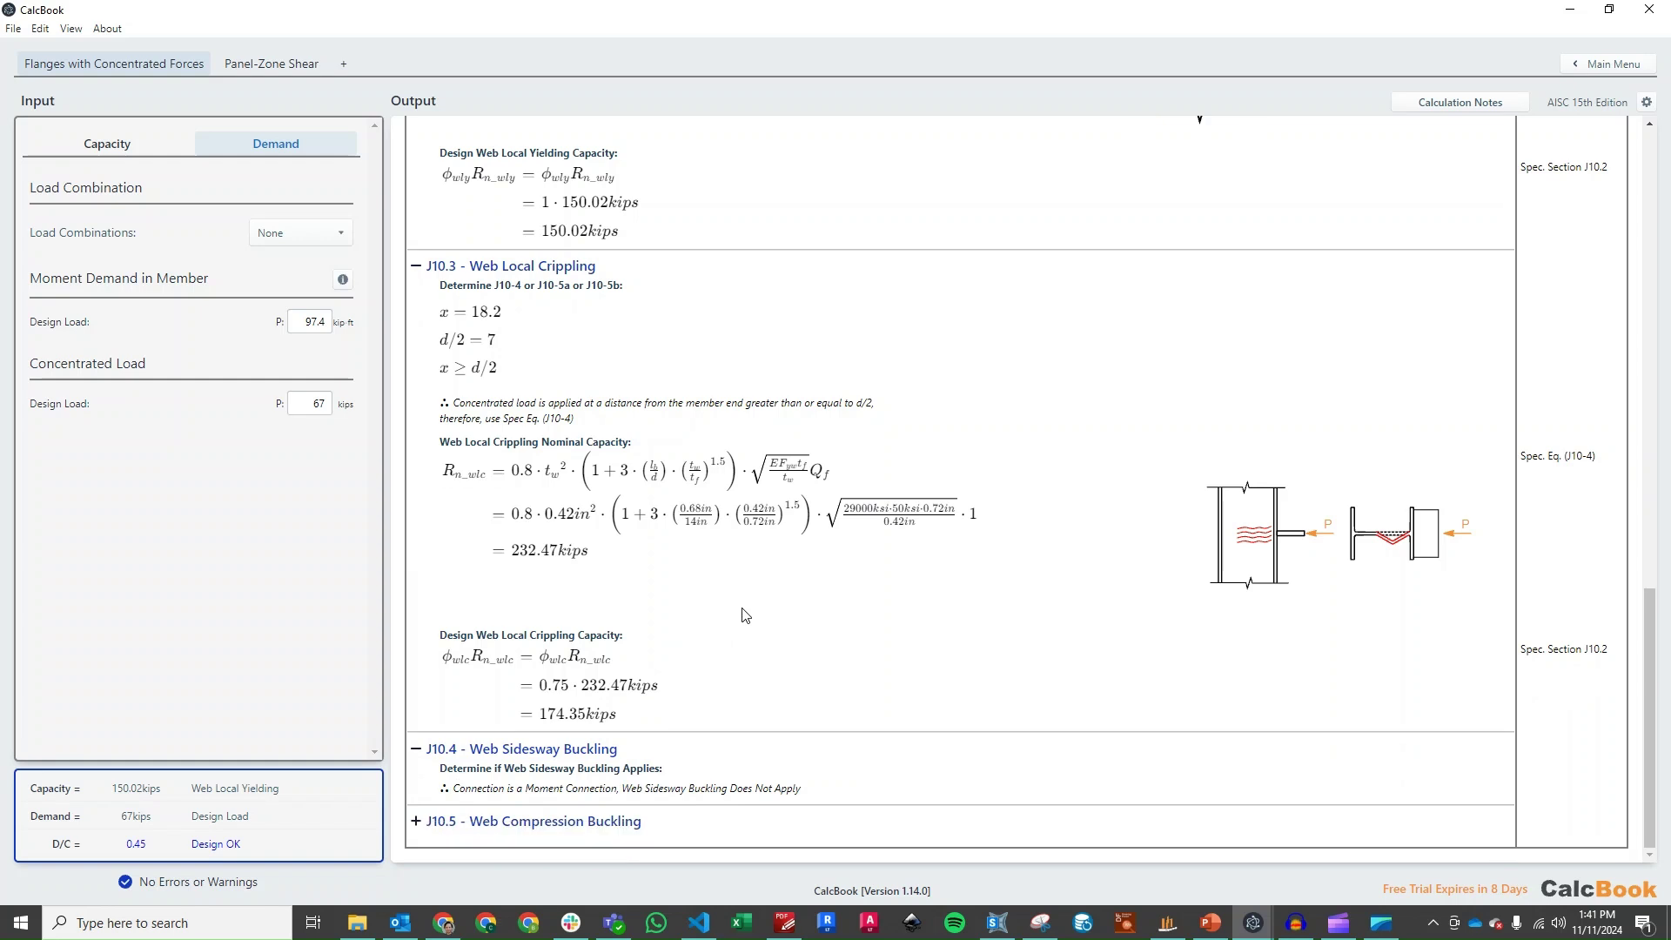
left_click(657, 821)
scroll(740, 634, "down", 1)
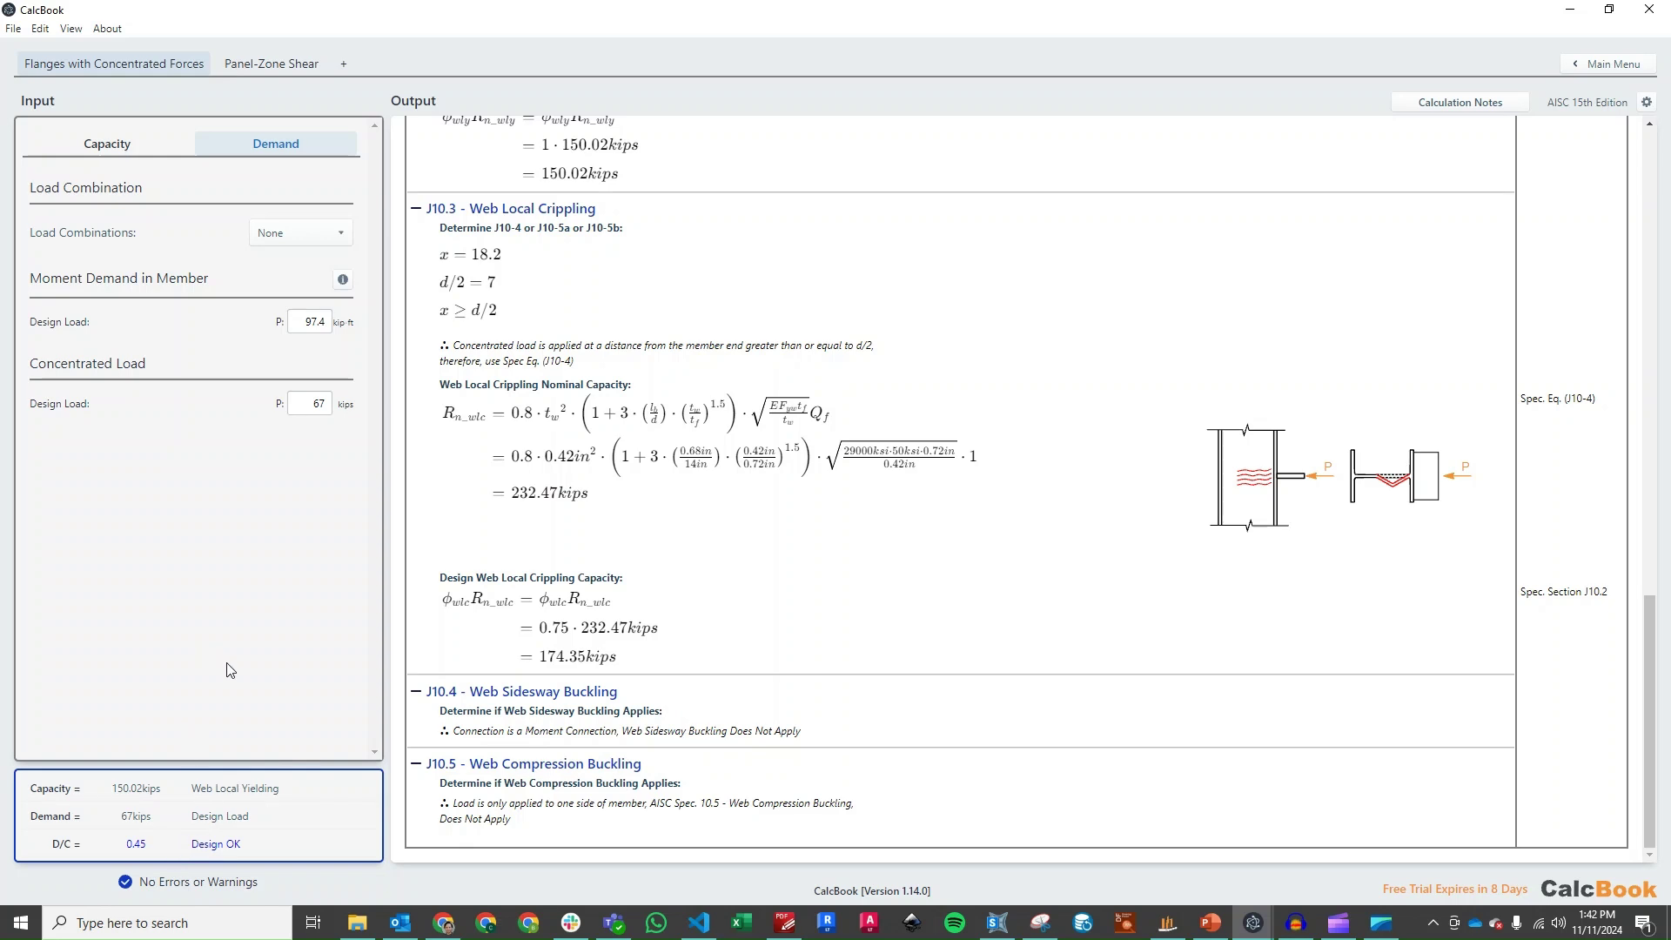
Change the flange load direction to Tension so J10.1 Flange Local Bending governs at D/C 0.46.
left_click(150, 139)
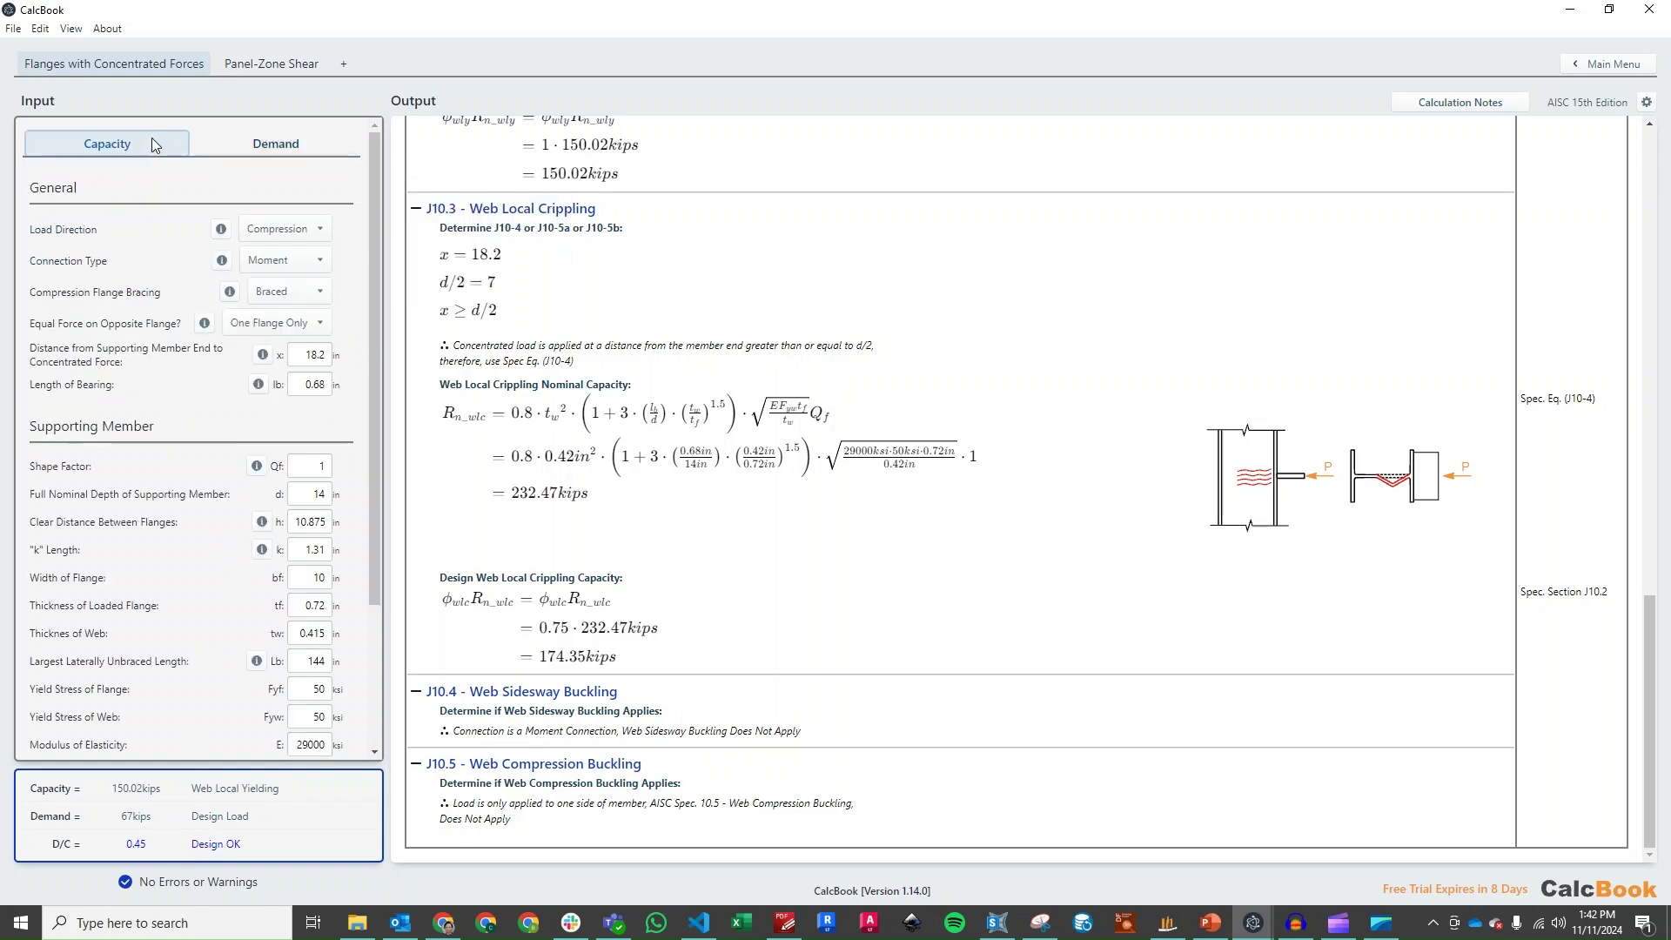
left_click(305, 230)
left_click(274, 267)
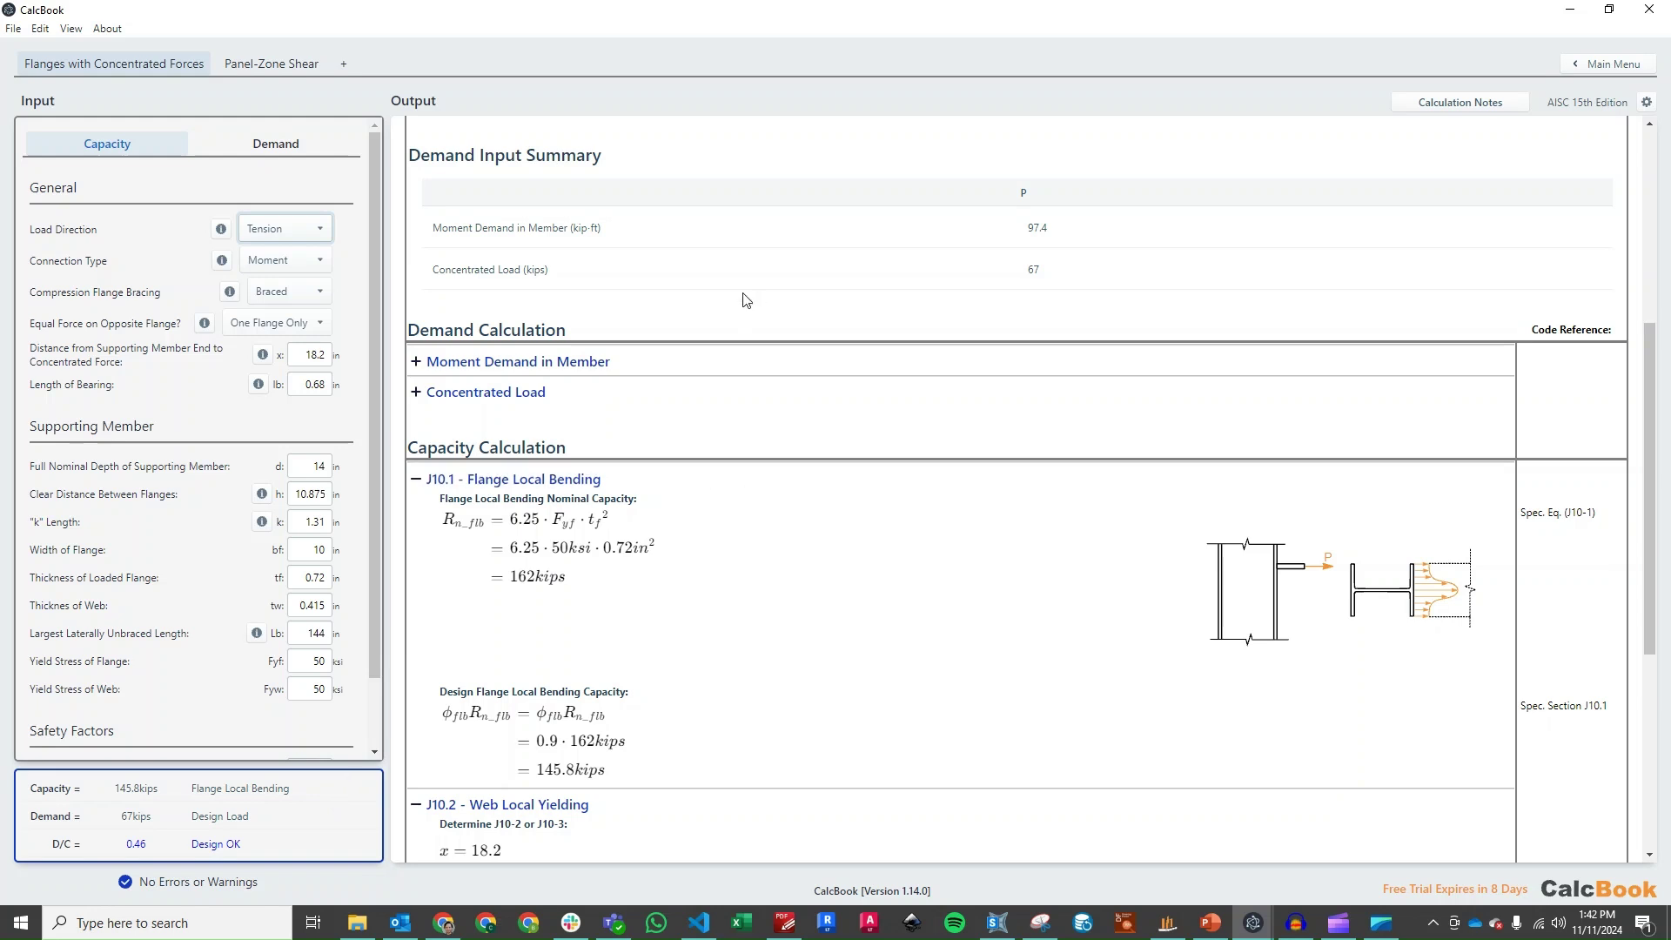
In Panel-Zone Shear, enter column depth 14, flange width 10 and flange thickness 0.72.
left_click(299, 70)
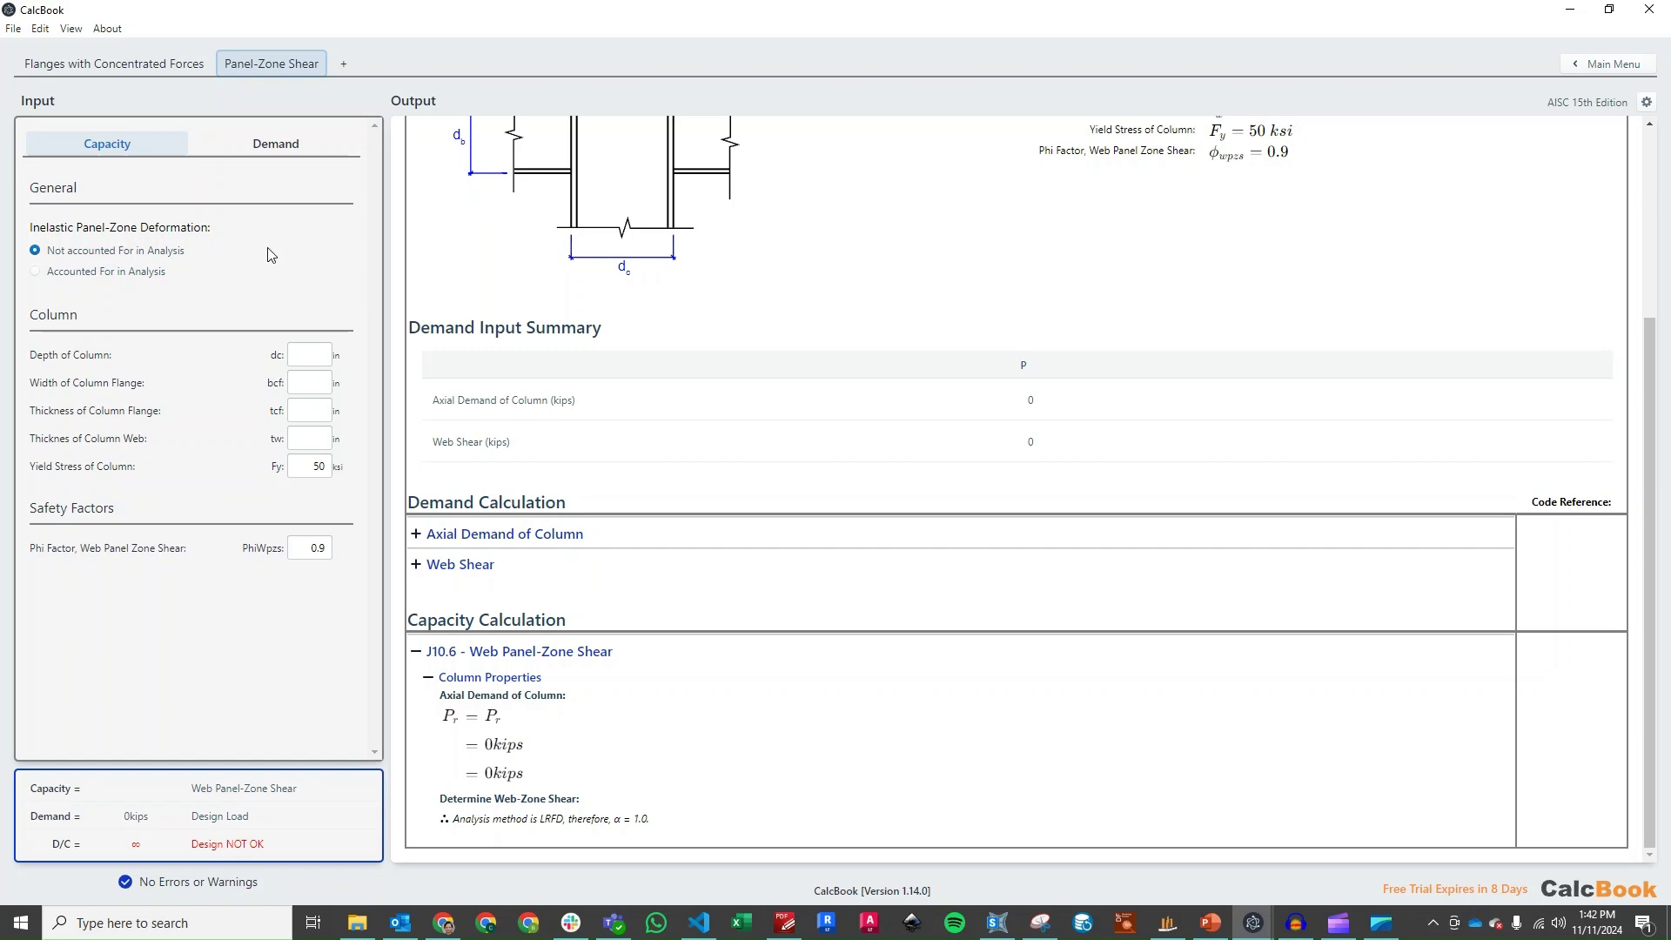
left_click(316, 352)
key("Tab")
key("Tab")
type("0.72")
key("Tab")
Enter web thickness 0.42, then demands of 20.5 kips axial and 59 kips web shear.
type("0")
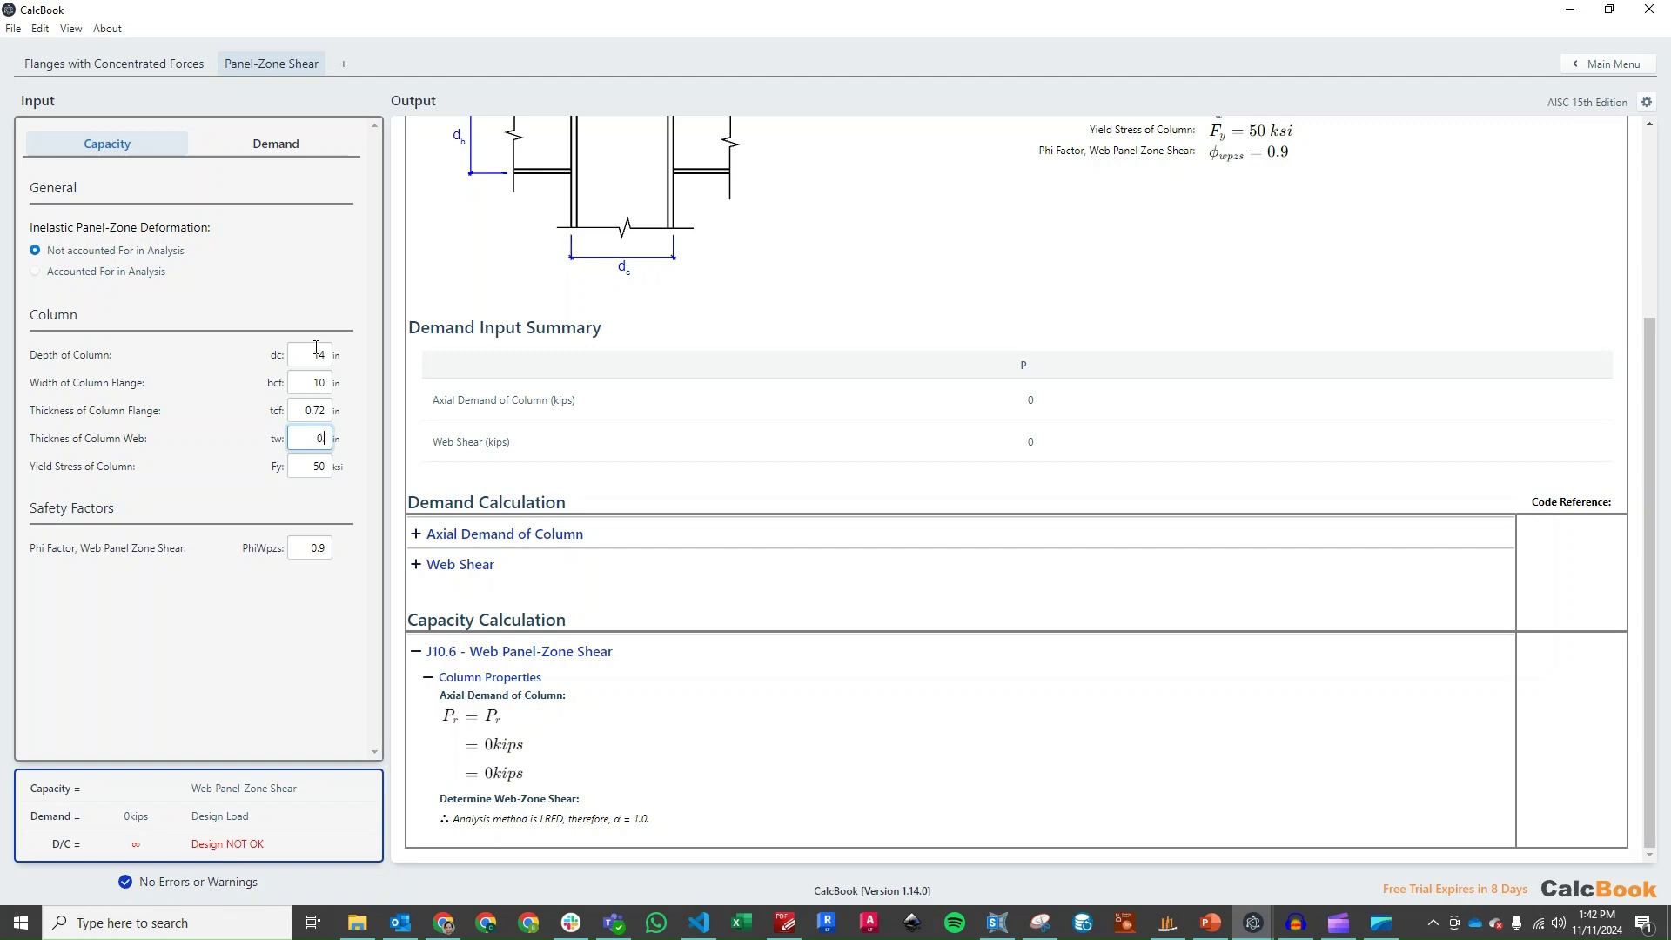
type(".42")
left_click(279, 142)
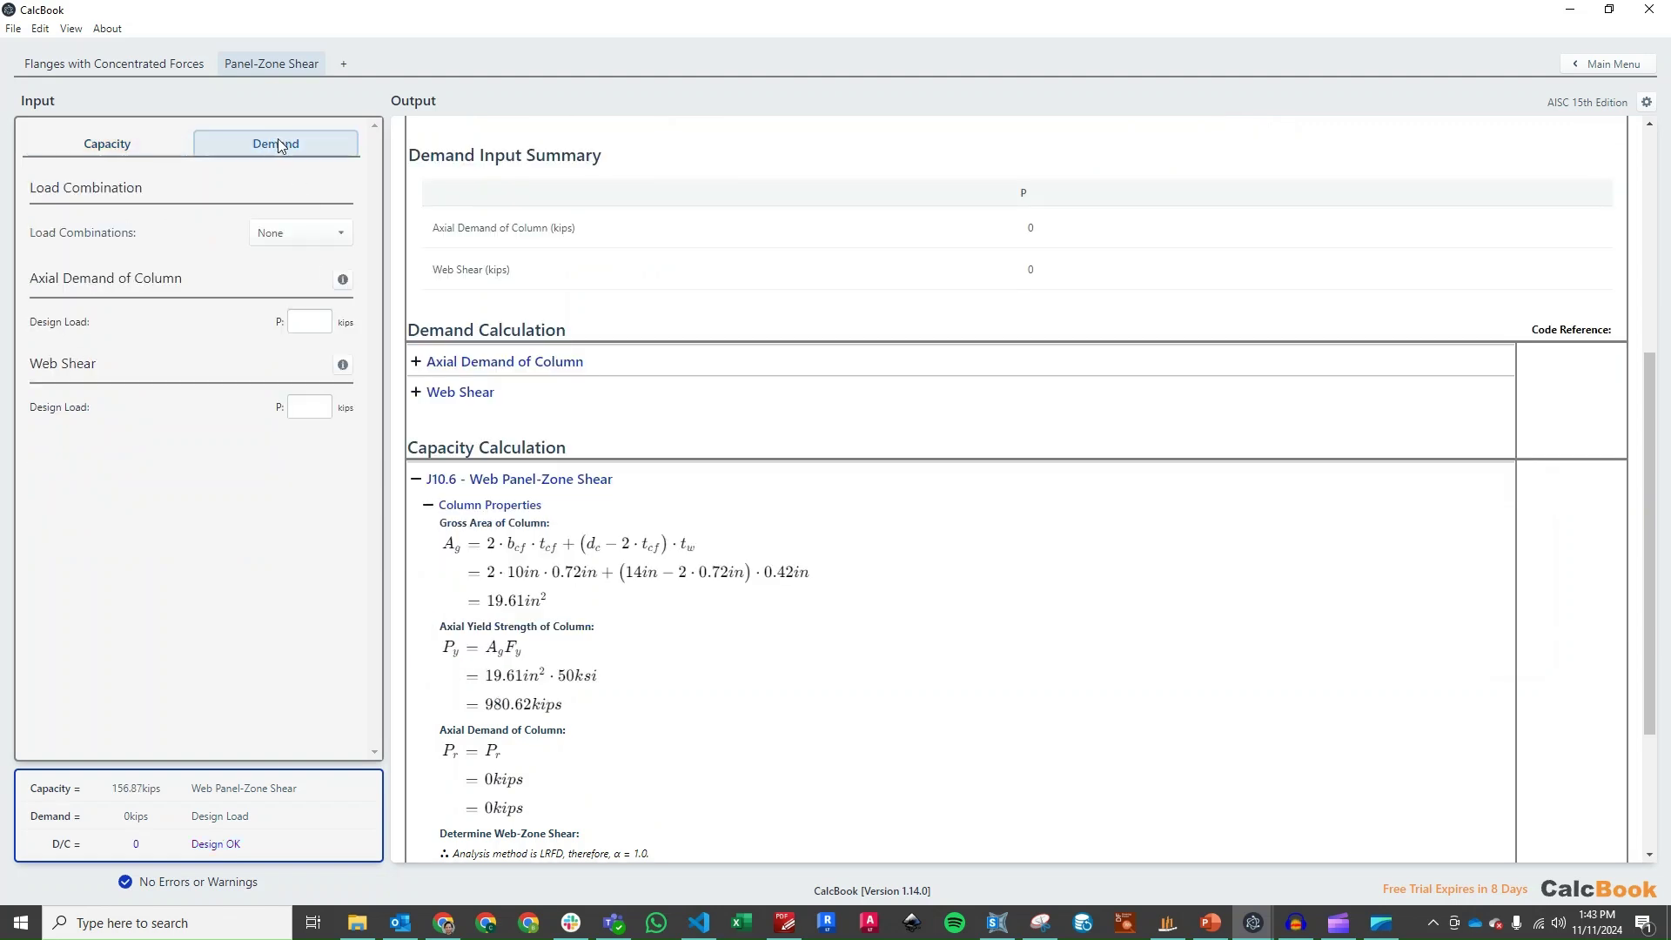
mouse_move(306, 239)
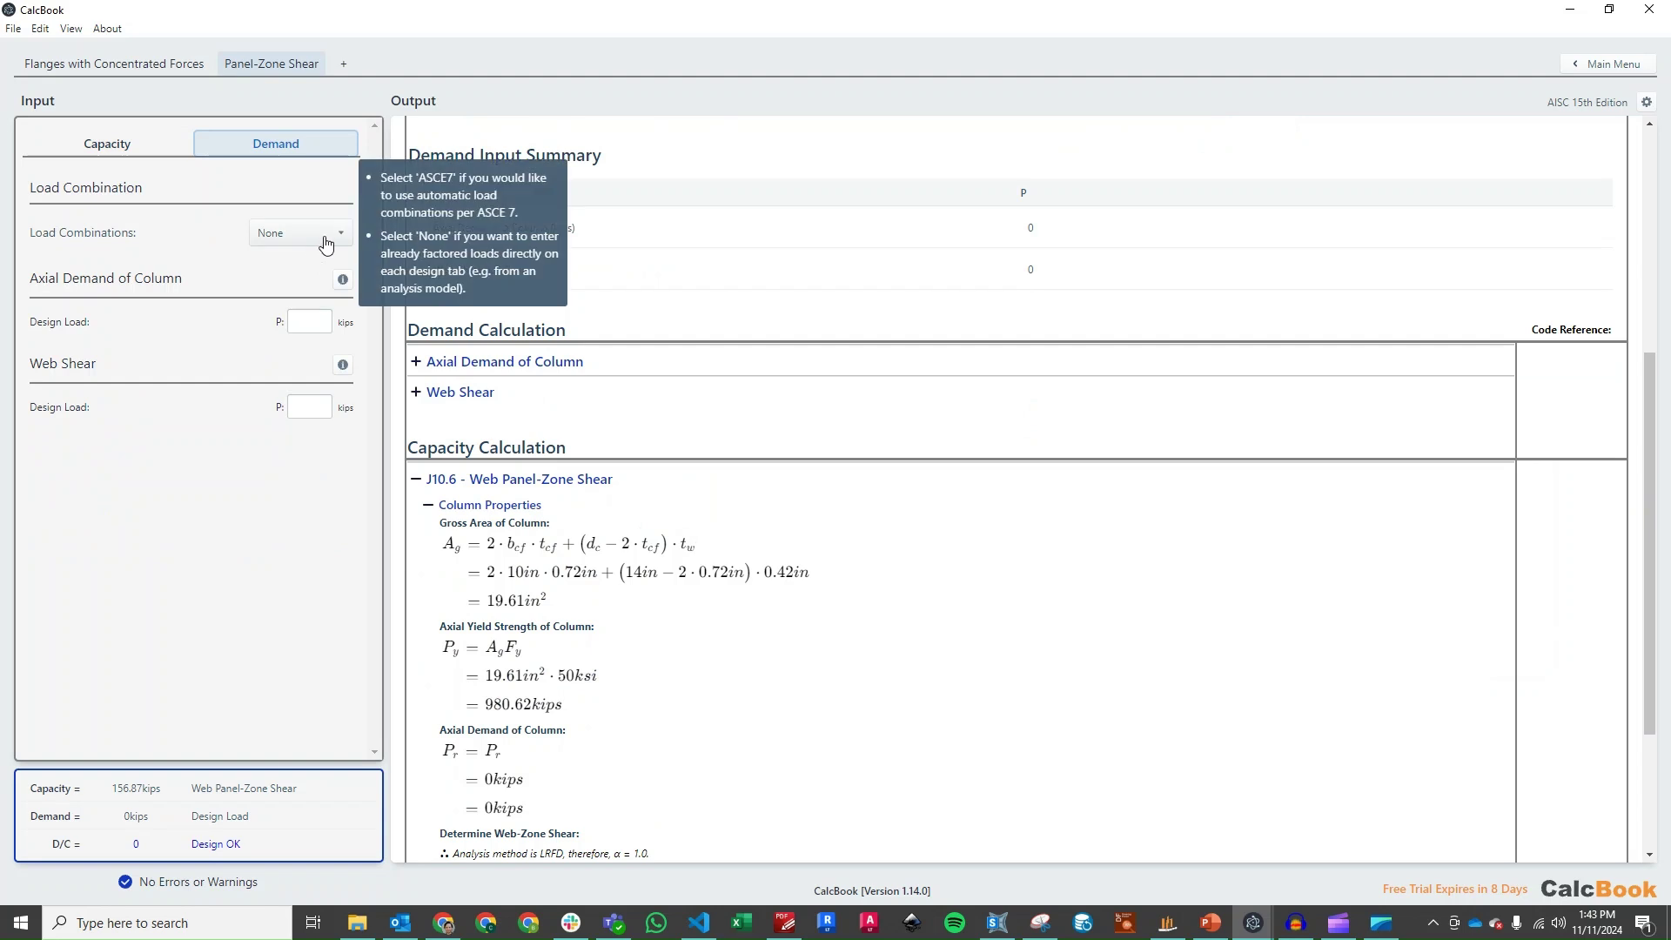
left_click(301, 324)
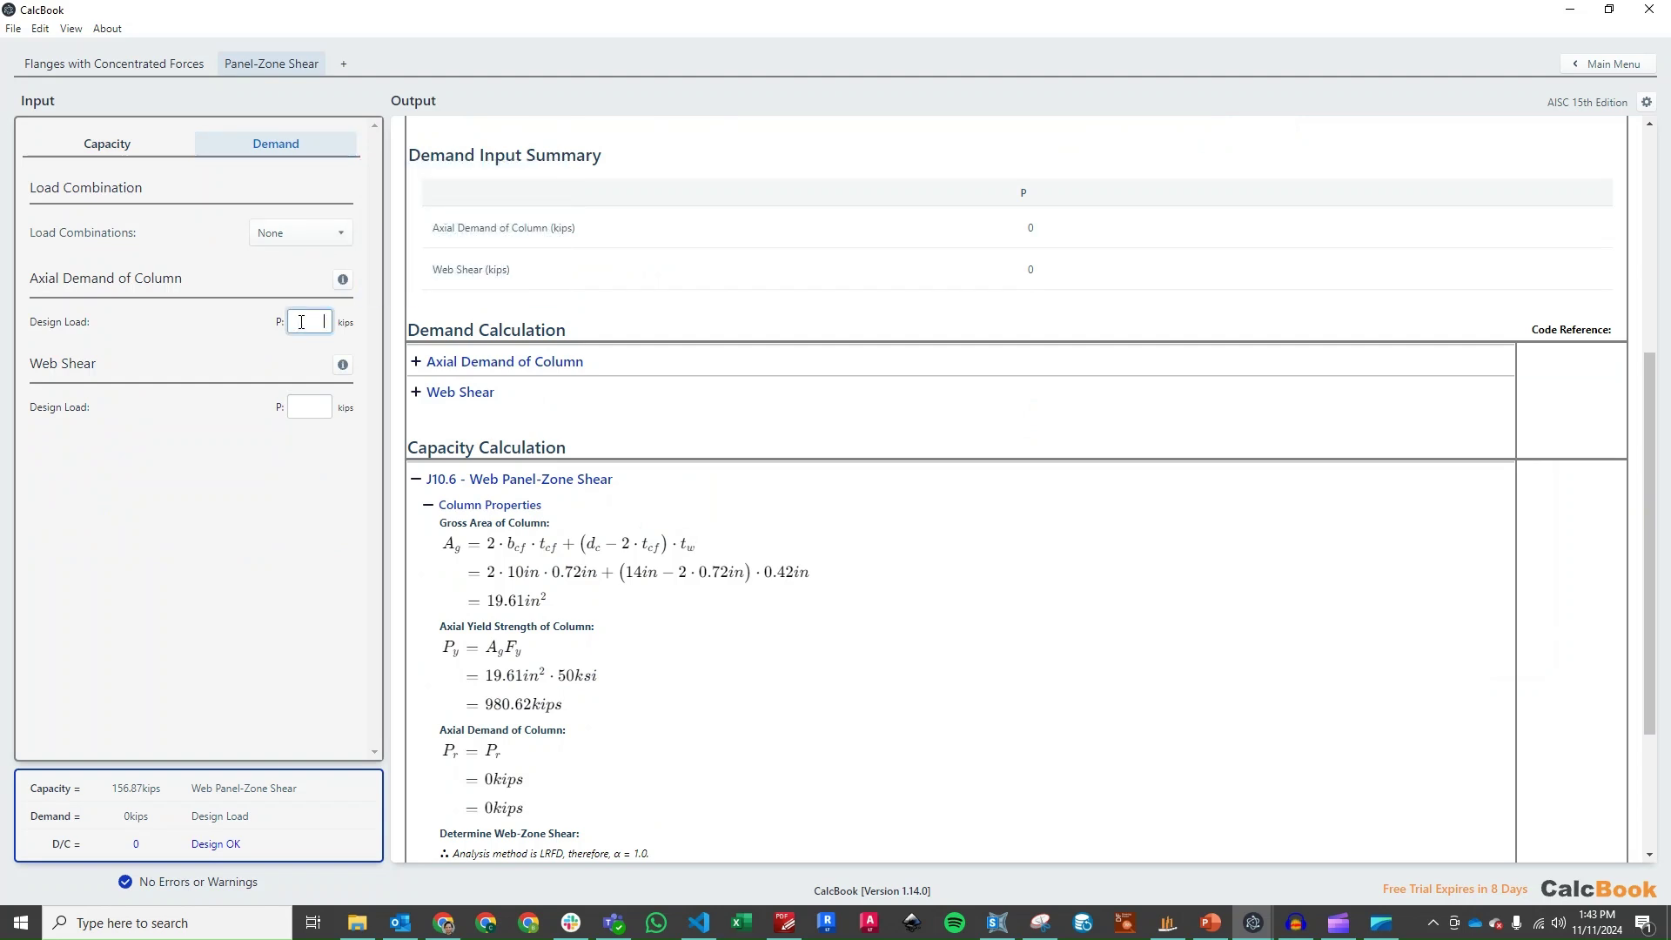
type("20.5")
left_click(308, 402)
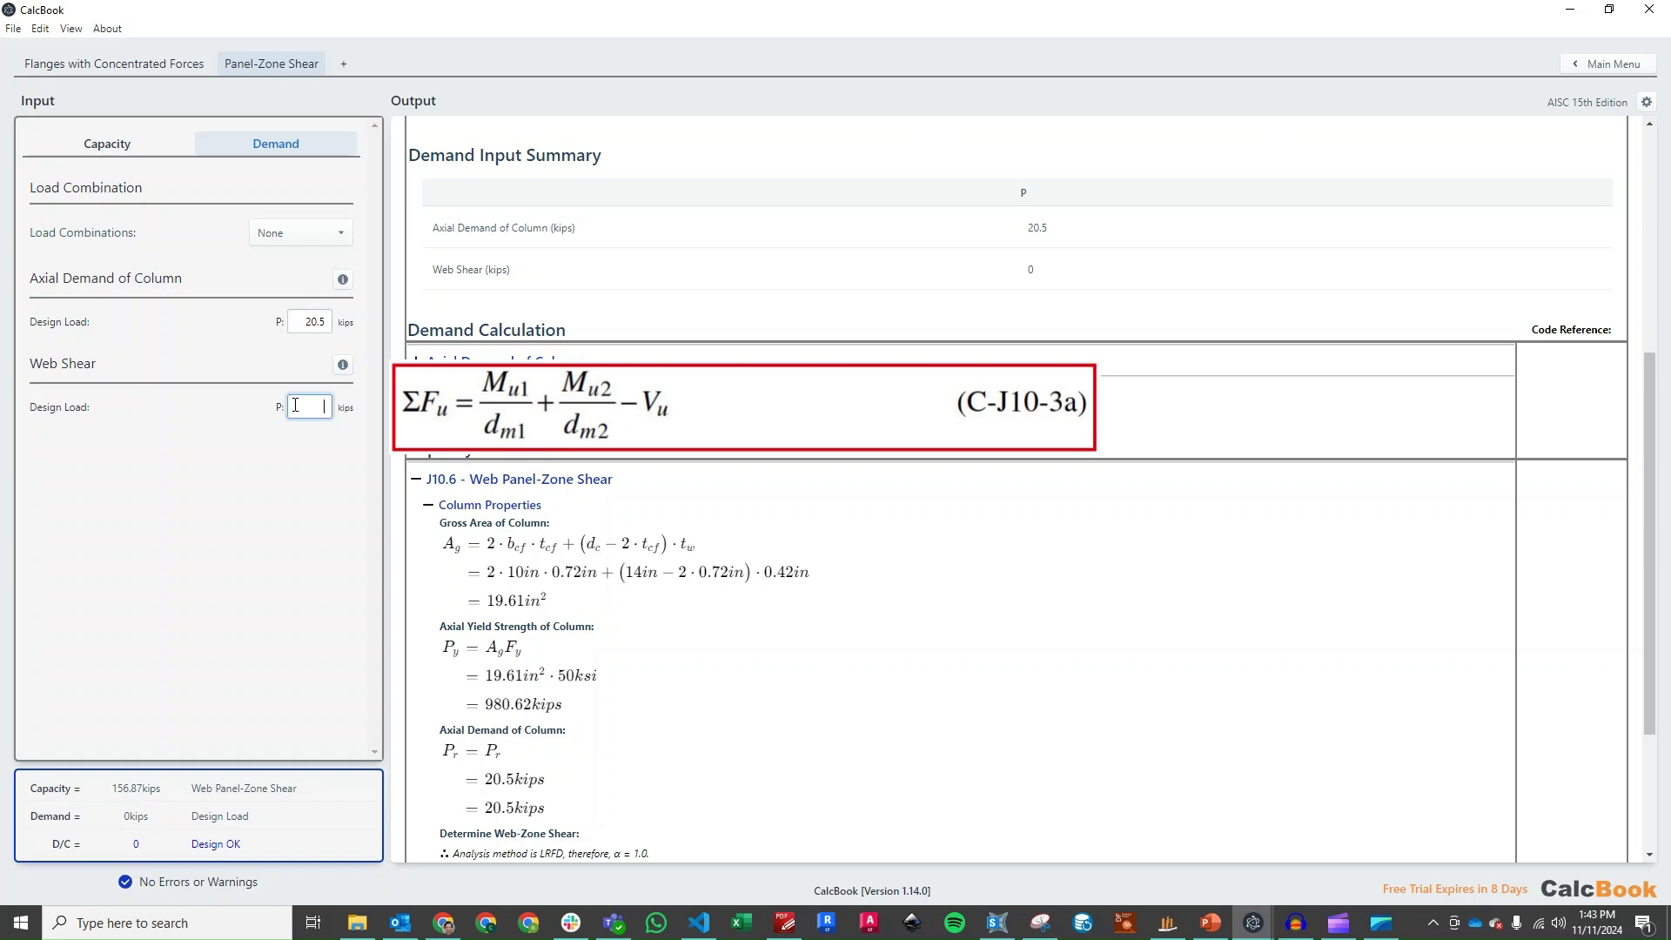
type("59.5")
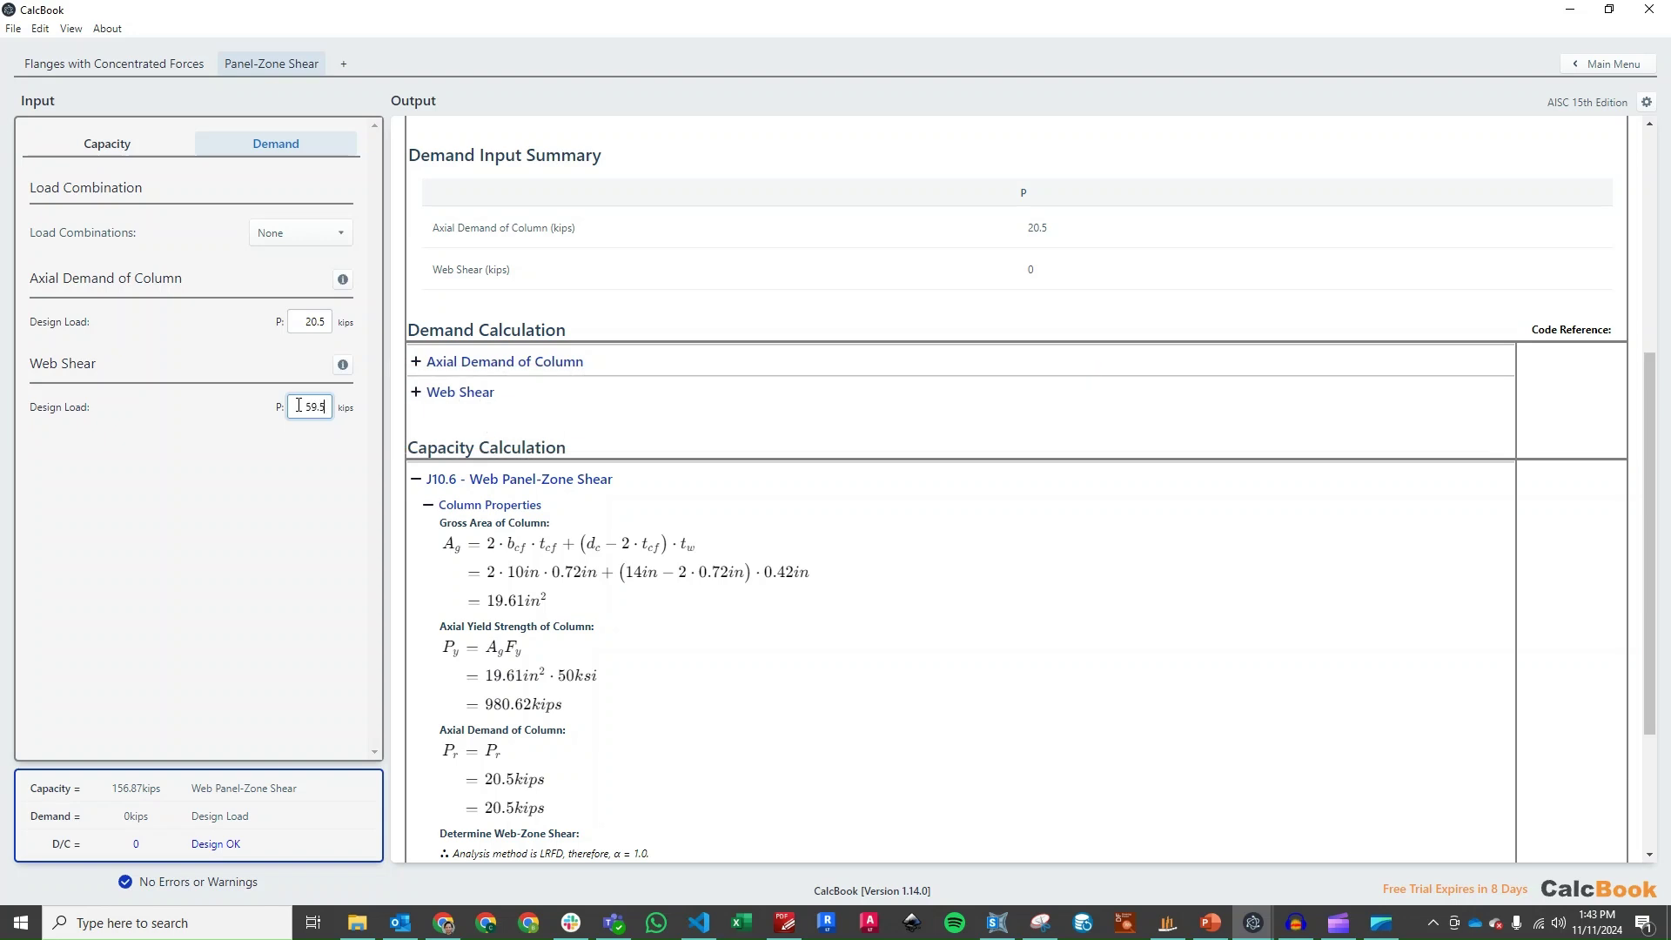
left_click_drag(315, 412, 343, 415)
type("5")
left_click(316, 531)
scroll(823, 547, "down", 2)
Expand Panel-Zone Shear Capacity to show 174.3 kips nominal and 156.87 kips design capacity.
scroll(825, 547, "down", 1)
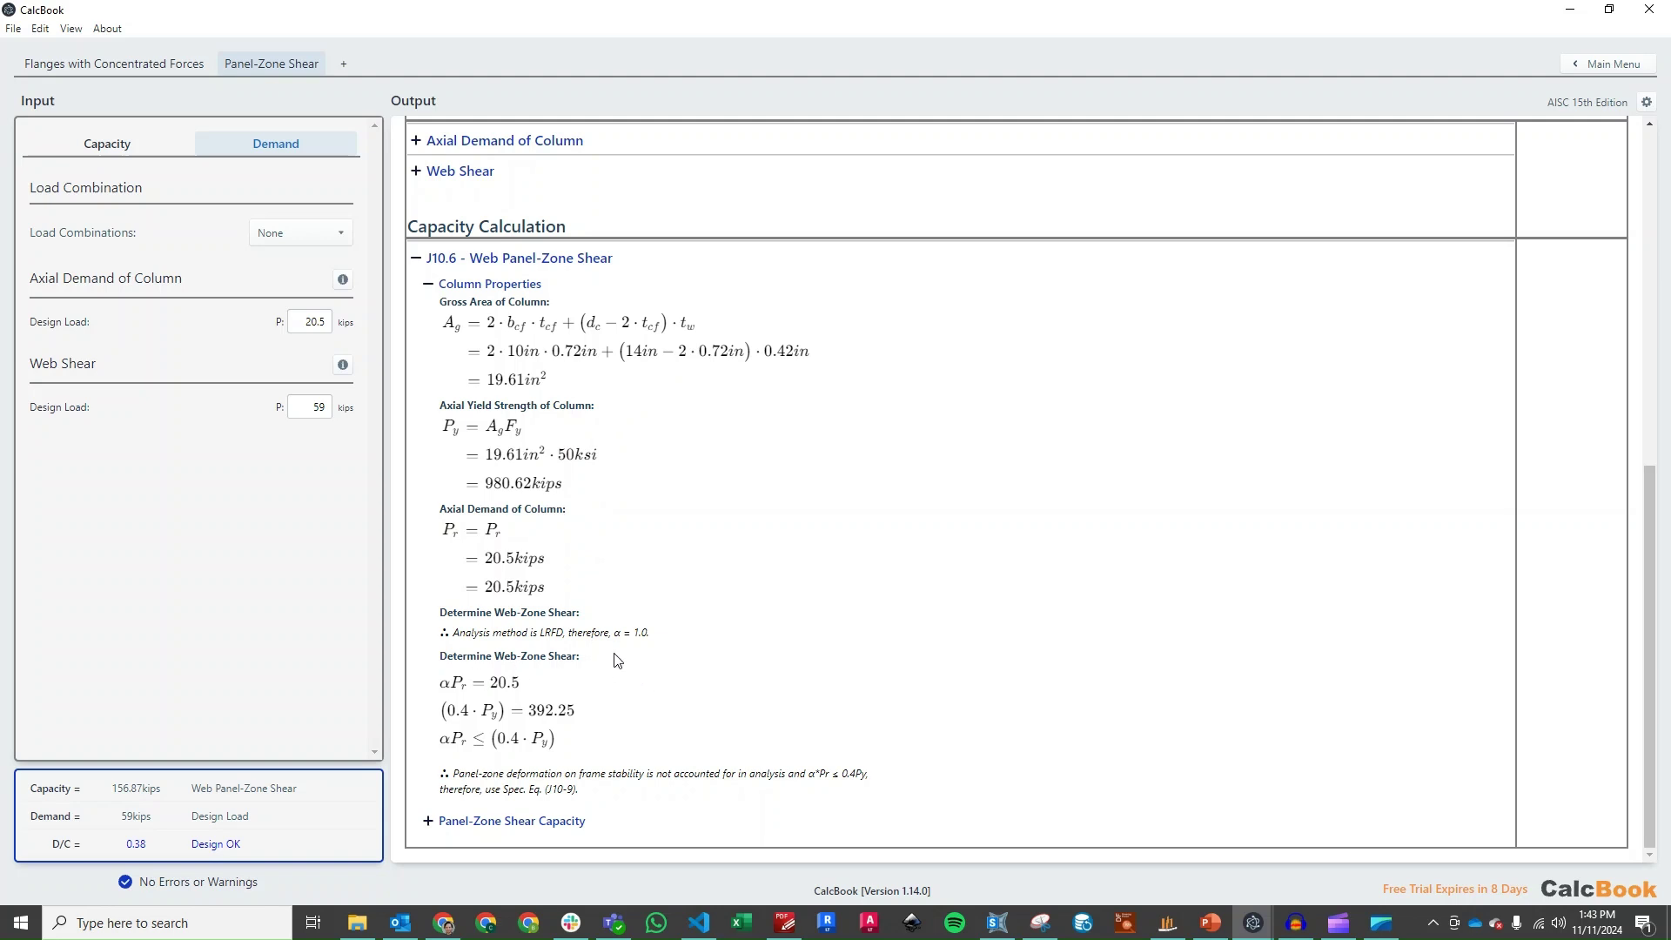
left_click(523, 821)
scroll(781, 603, "down", 2)
scroll(783, 601, "down", 1)
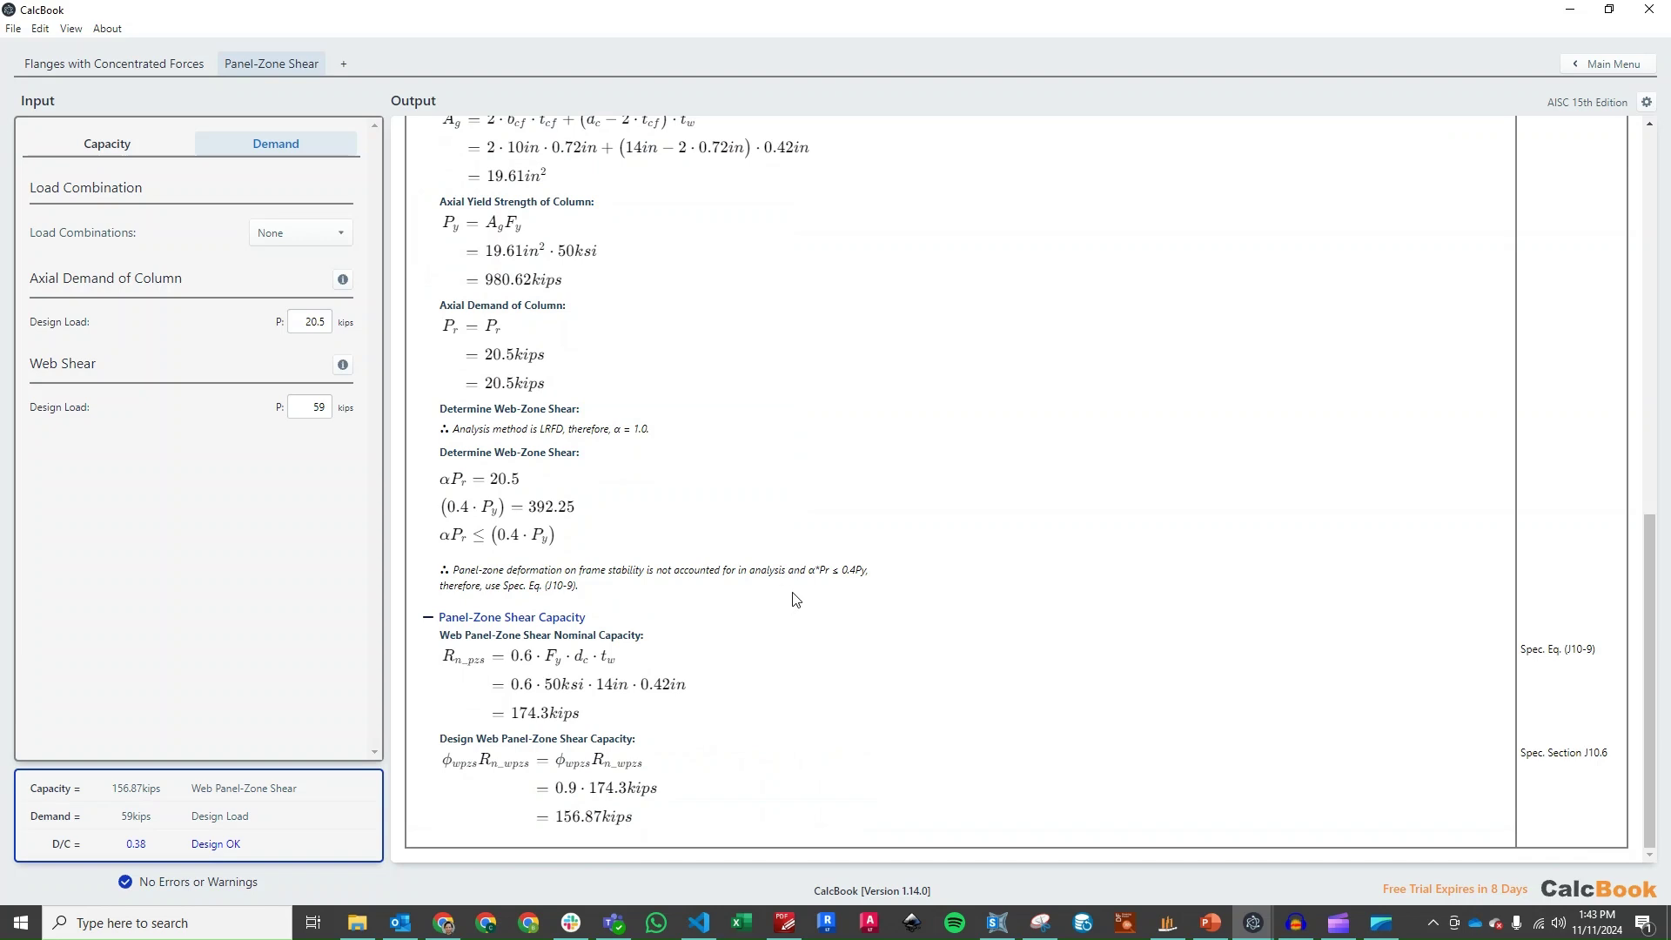